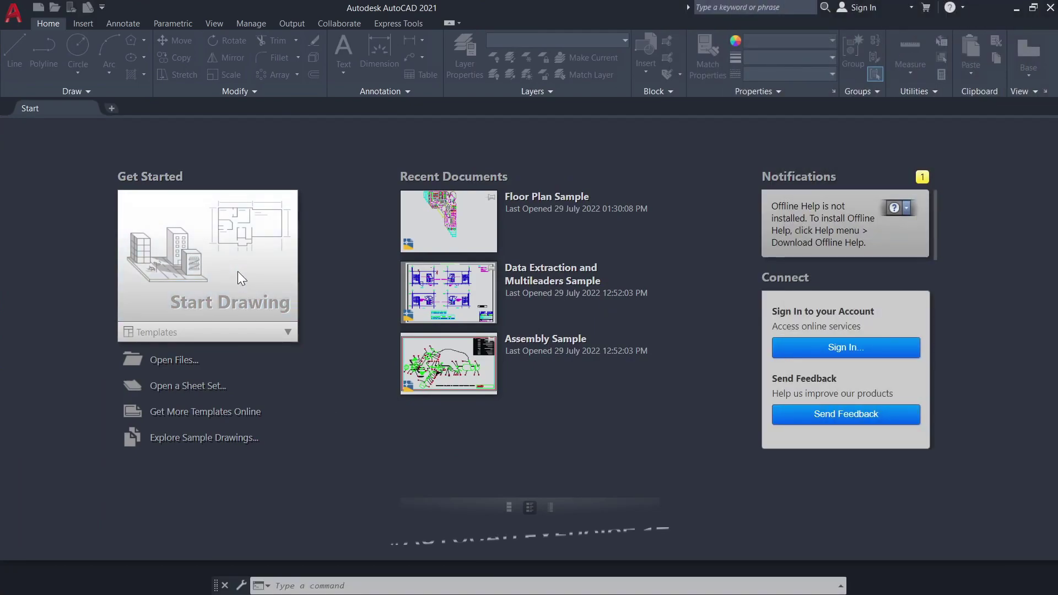
# - Create a new blank drawing, Drawing2, from the Start tab
pyautogui.click(238, 272)
pyautogui.write('UNI')
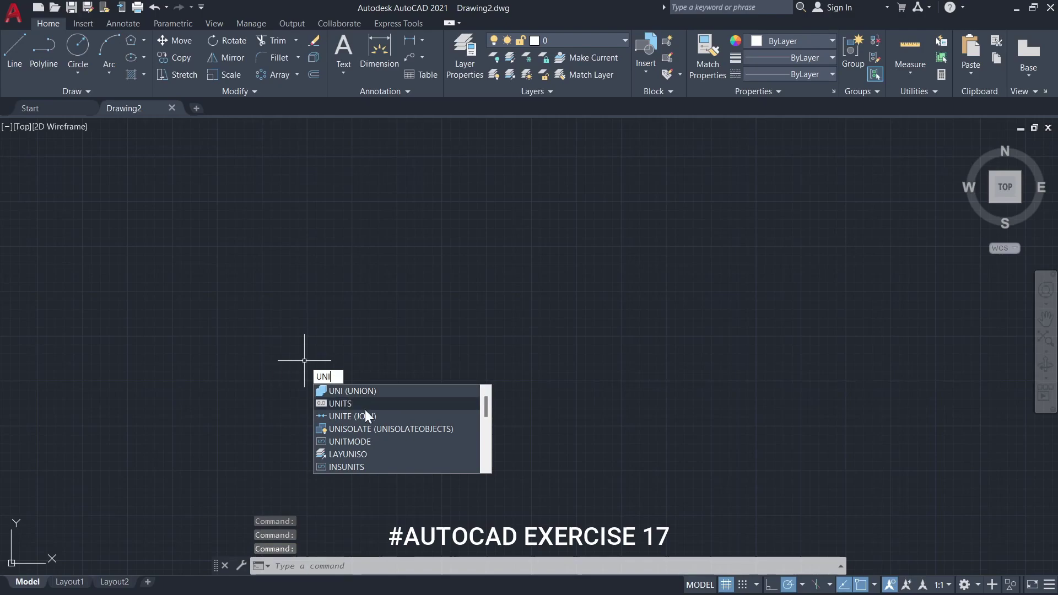
# - Set length precision to 0.0 in the Drawing Units dialog
pyautogui.click(365, 409)
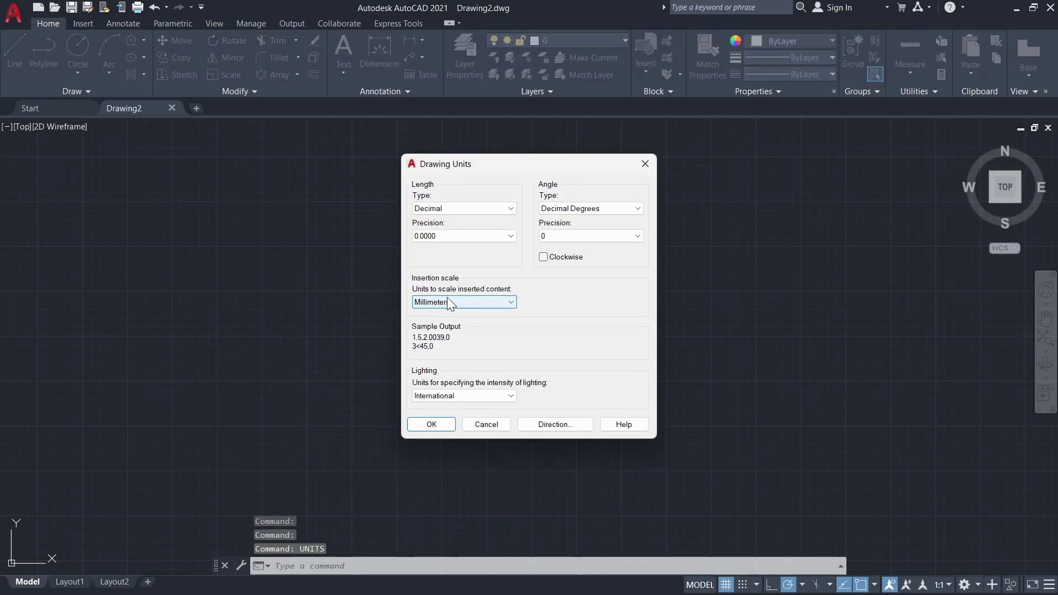
pyautogui.click(449, 237)
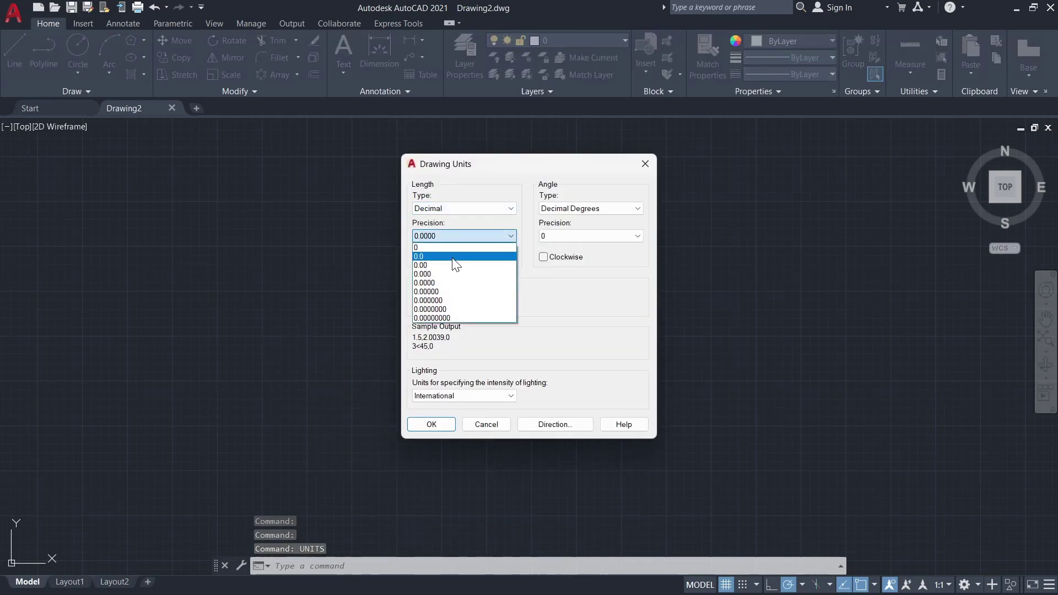
pyautogui.click(455, 257)
pyautogui.click(427, 427)
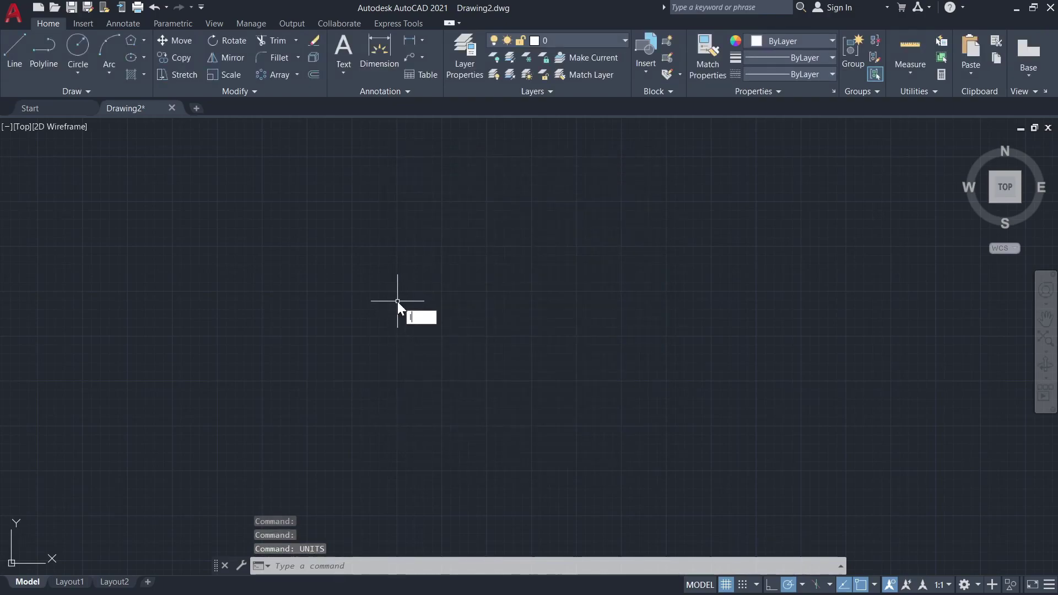
# - Draw a long horizontal guide line
pyautogui.write('l')
pyautogui.press('Return')
pyautogui.click(403, 372)
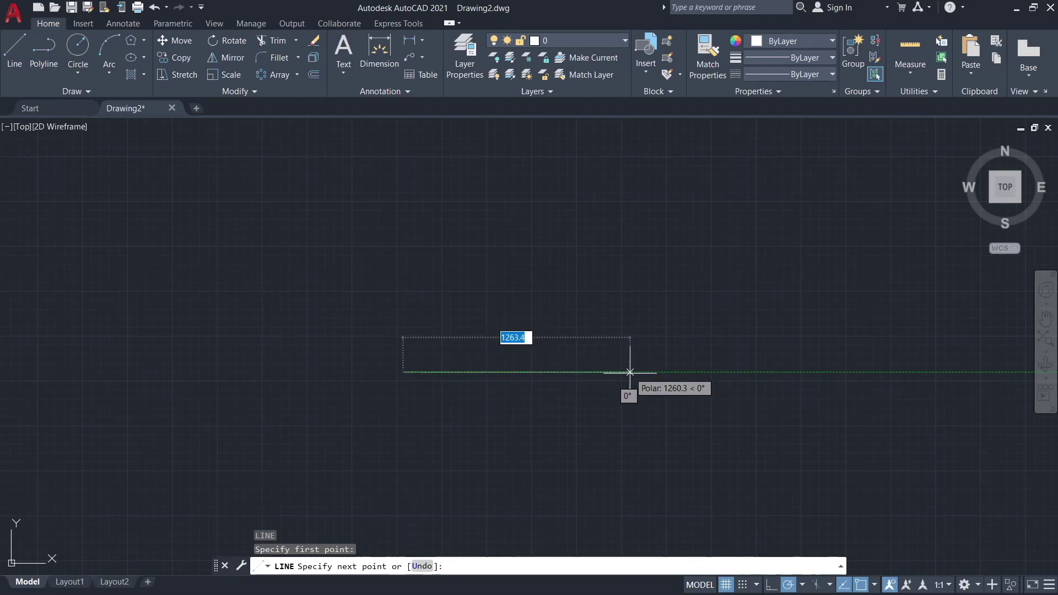
pyautogui.click(630, 372)
pyautogui.rightClick(631, 374)
pyautogui.click(682, 385)
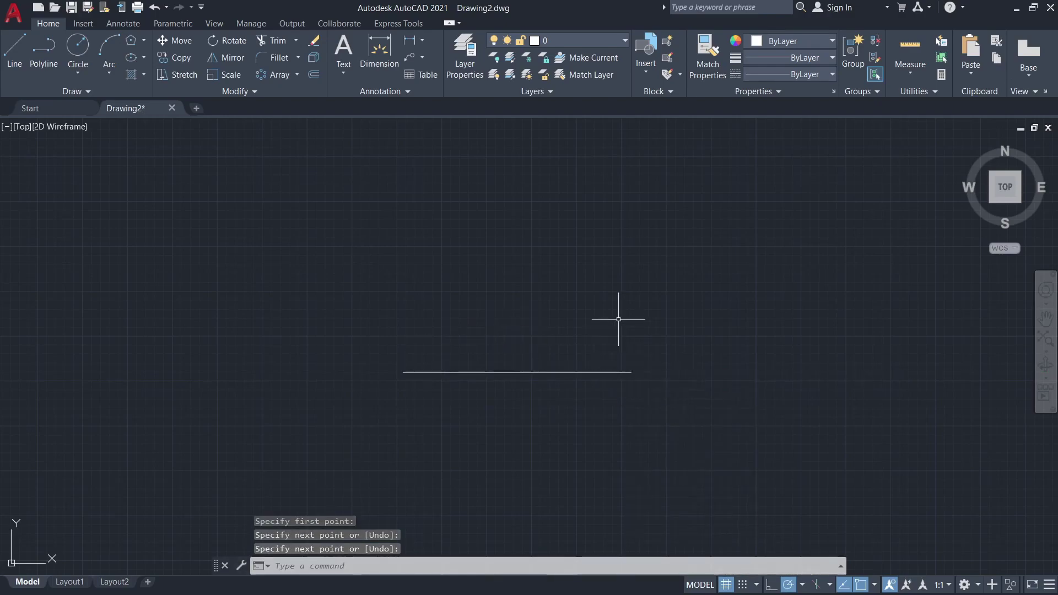
# - Draw a 135-long vertical line upward from the horizontal line's midpoint
pyautogui.press('Return')
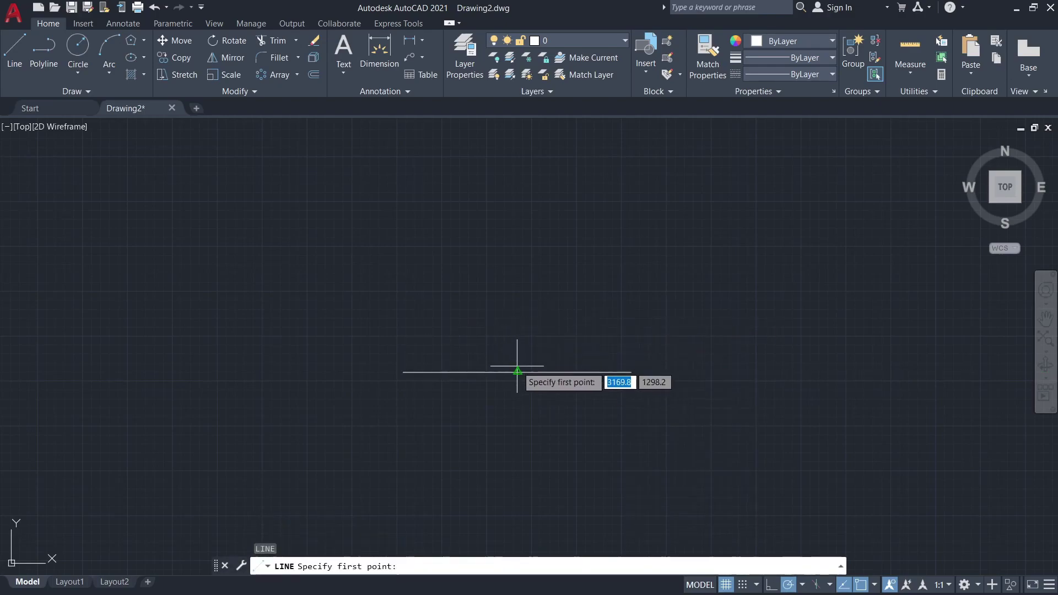
pyautogui.scroll(5, 517, 372)
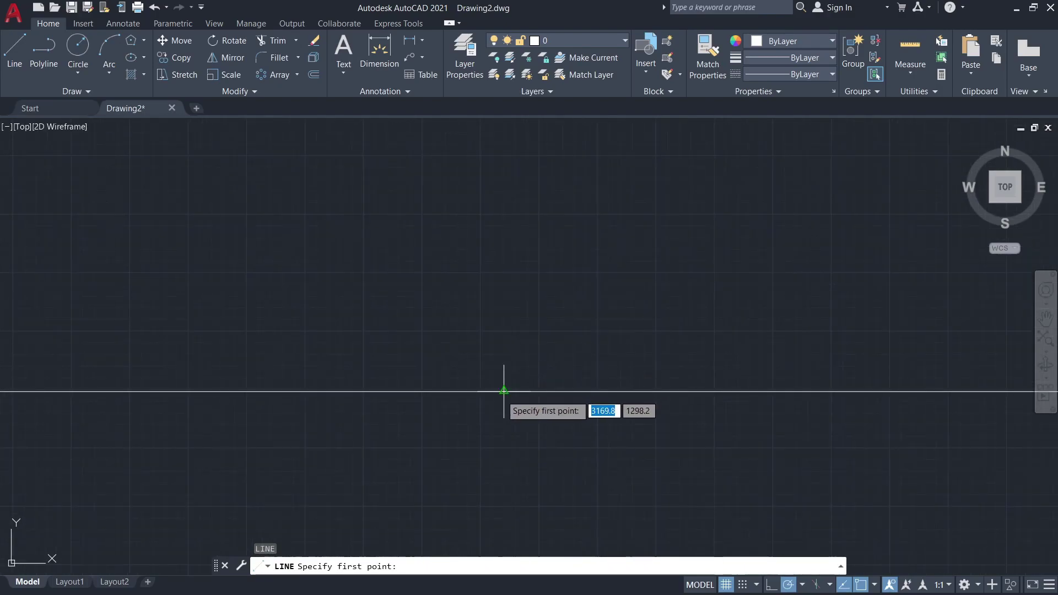
pyautogui.click(503, 392)
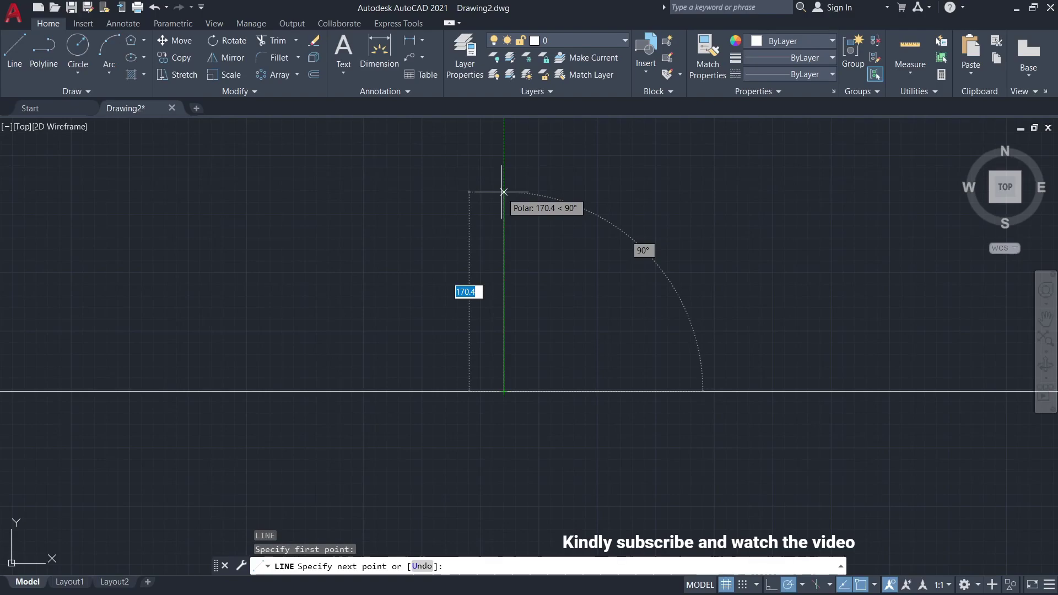
pyautogui.press('Return')
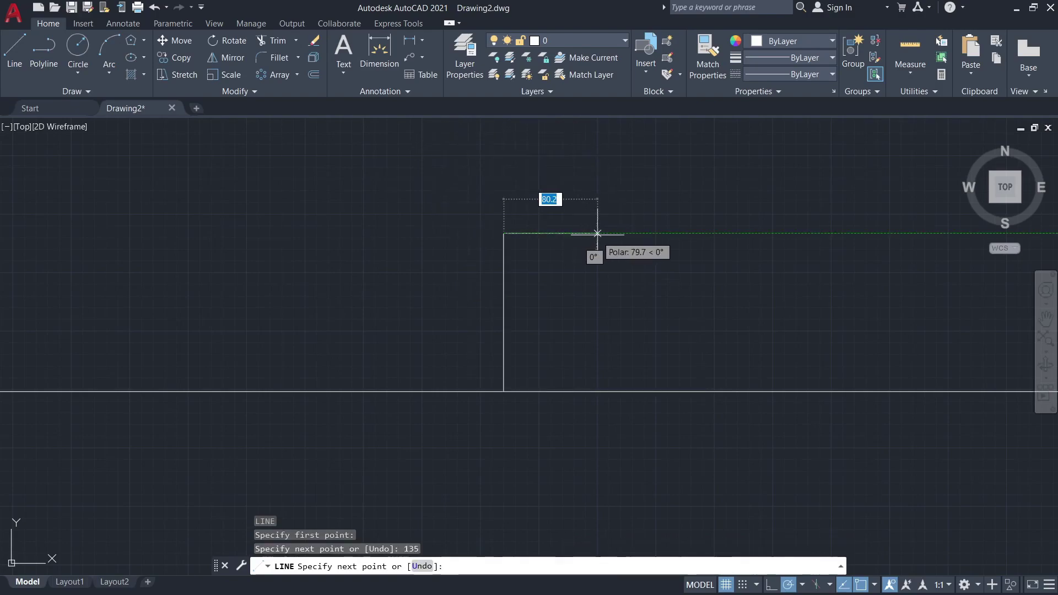
pyautogui.rightClick(598, 233)
pyautogui.click(631, 245)
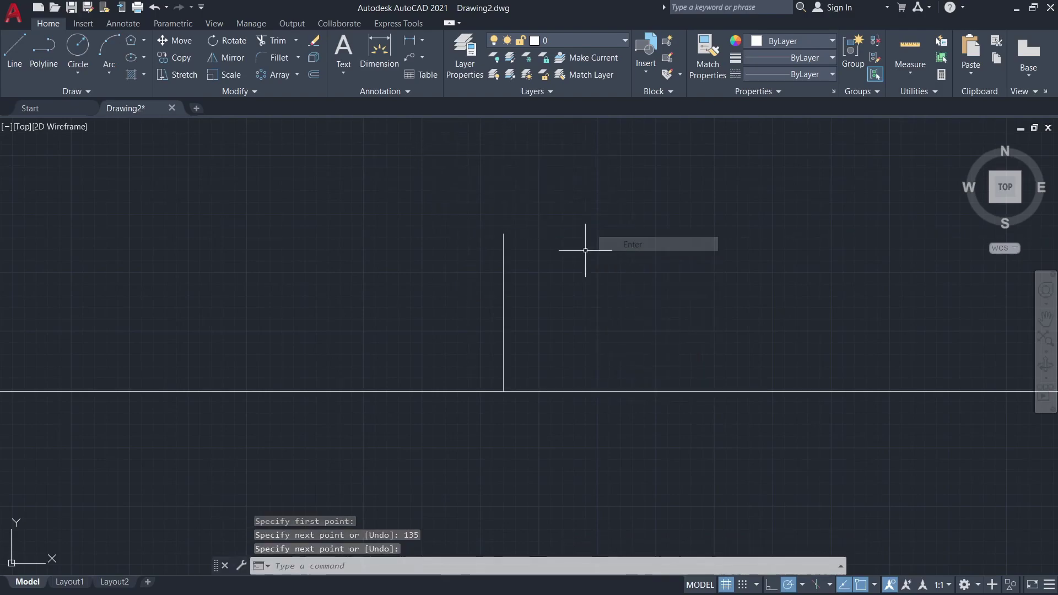
pyautogui.click(142, 41)
# - Draw a circumscribed 6-sided polygon centred on the vertical line's midpoint, reaching its top
pyautogui.click(150, 88)
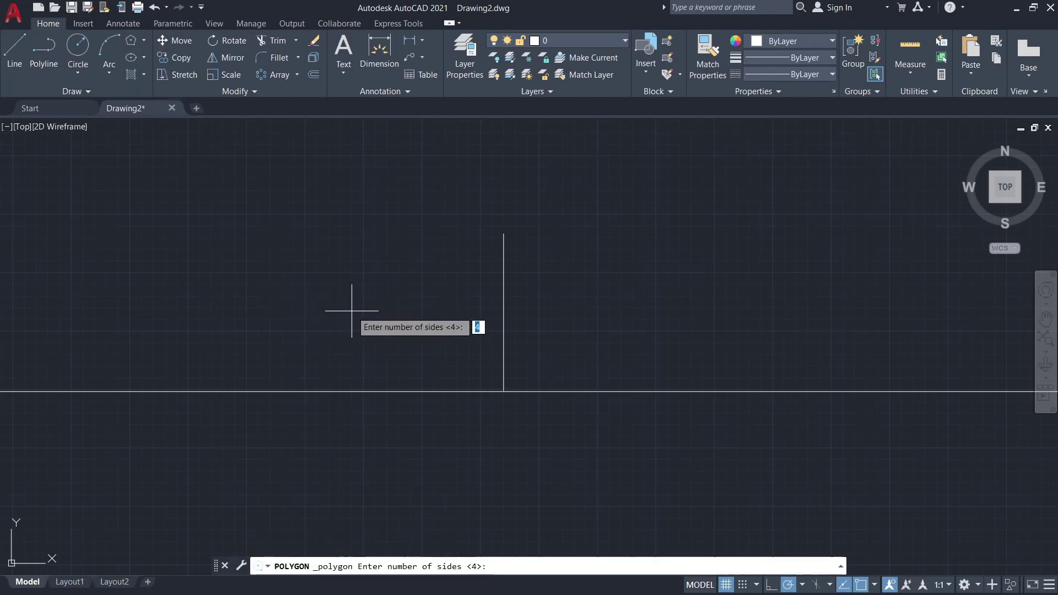
pyautogui.write('6')
pyautogui.press('Return')
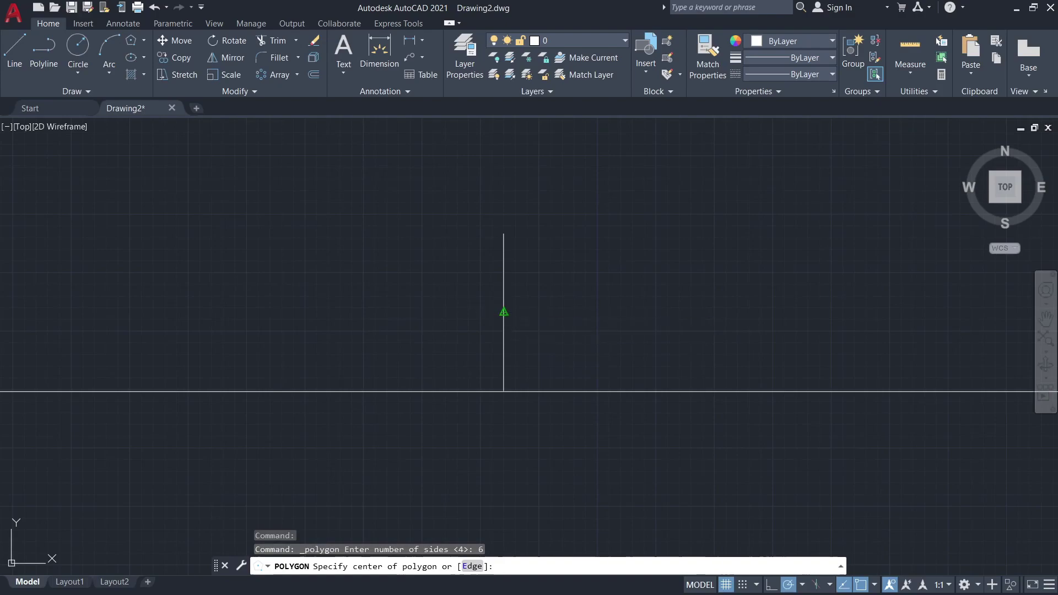
pyautogui.click(503, 312)
pyautogui.write('C')
pyautogui.press('Return')
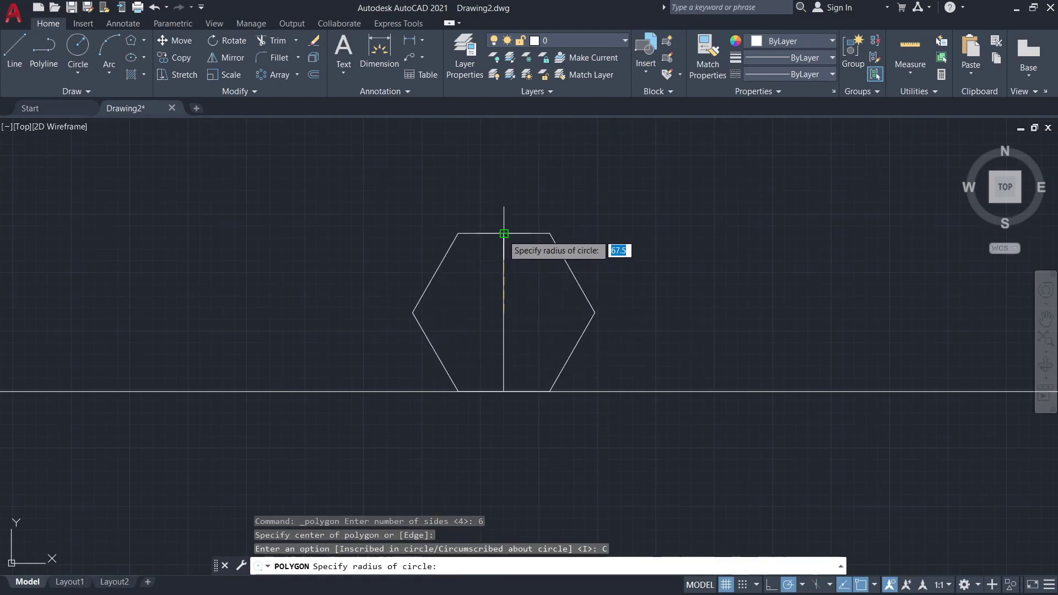
pyautogui.click(503, 234)
pyautogui.rightClick(474, 190)
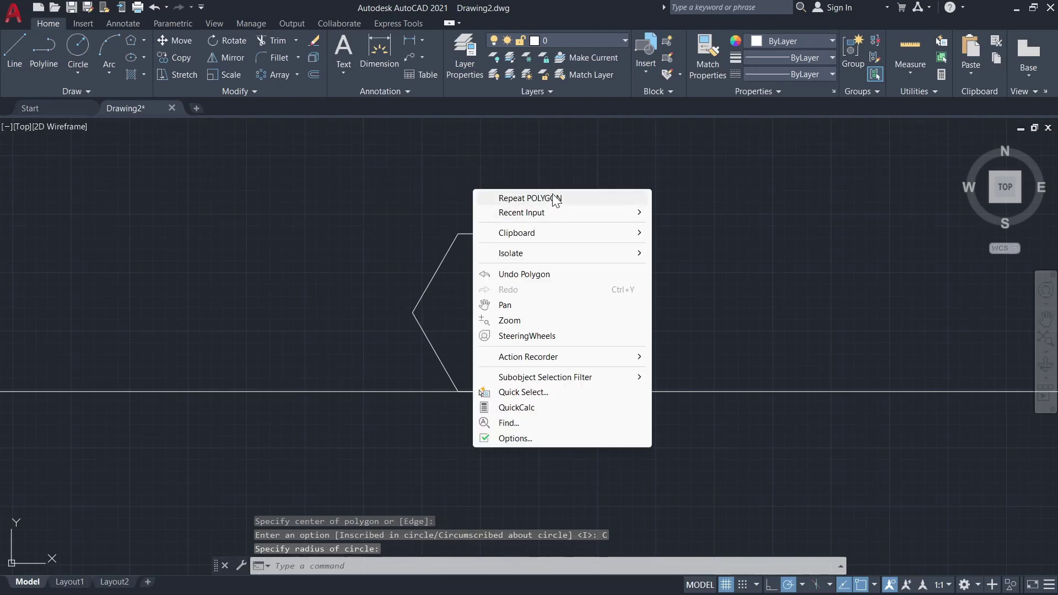
pyautogui.press('Escape')
# - Delete the horizontal and vertical guide lines
pyautogui.click(754, 407)
pyautogui.click(737, 372)
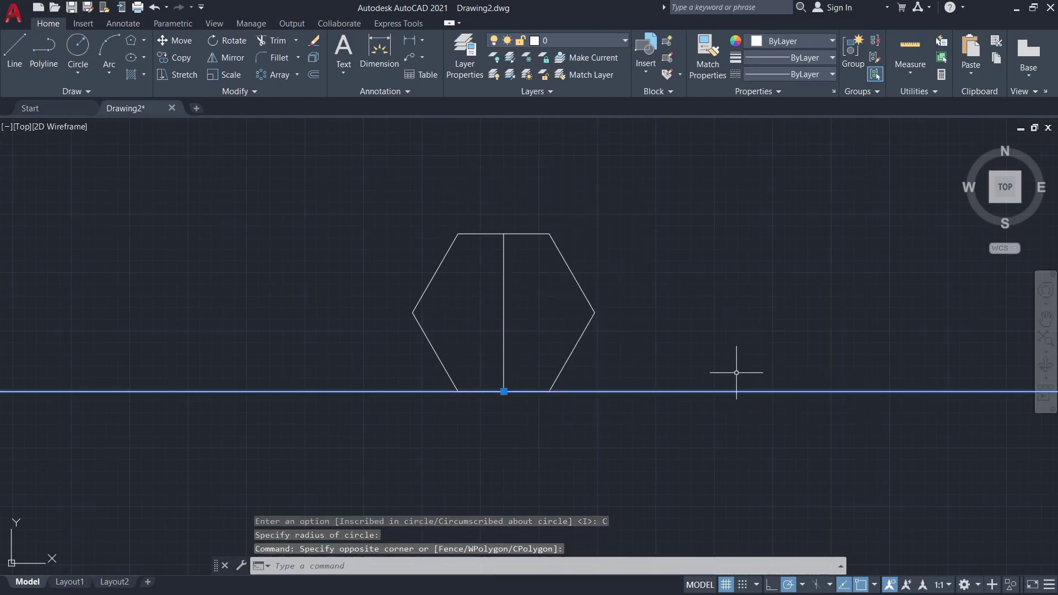
pyautogui.press('Delete')
pyautogui.click(523, 345)
pyautogui.click(493, 307)
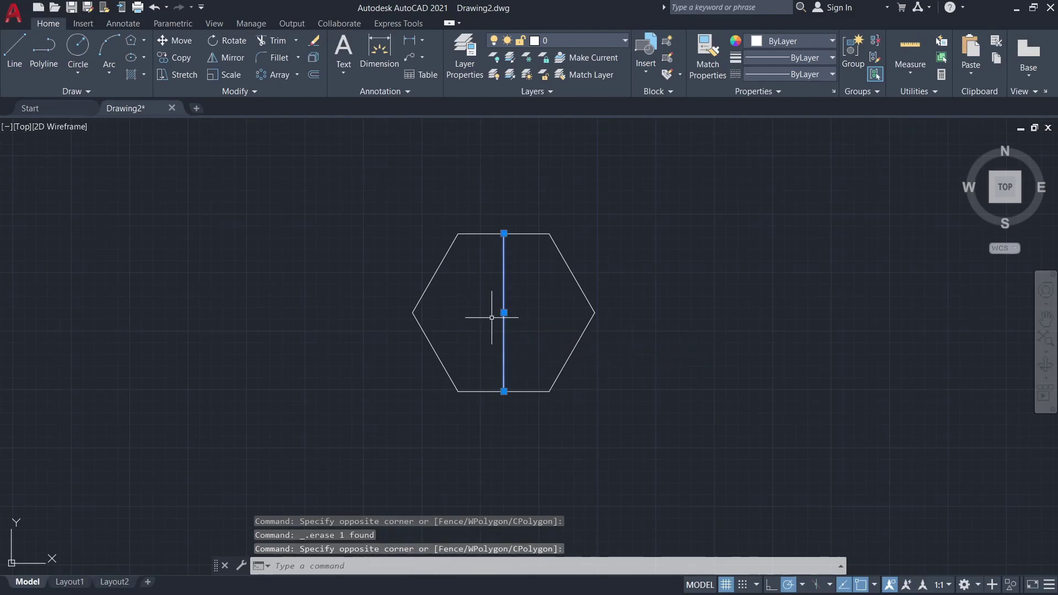
pyautogui.press('Delete')
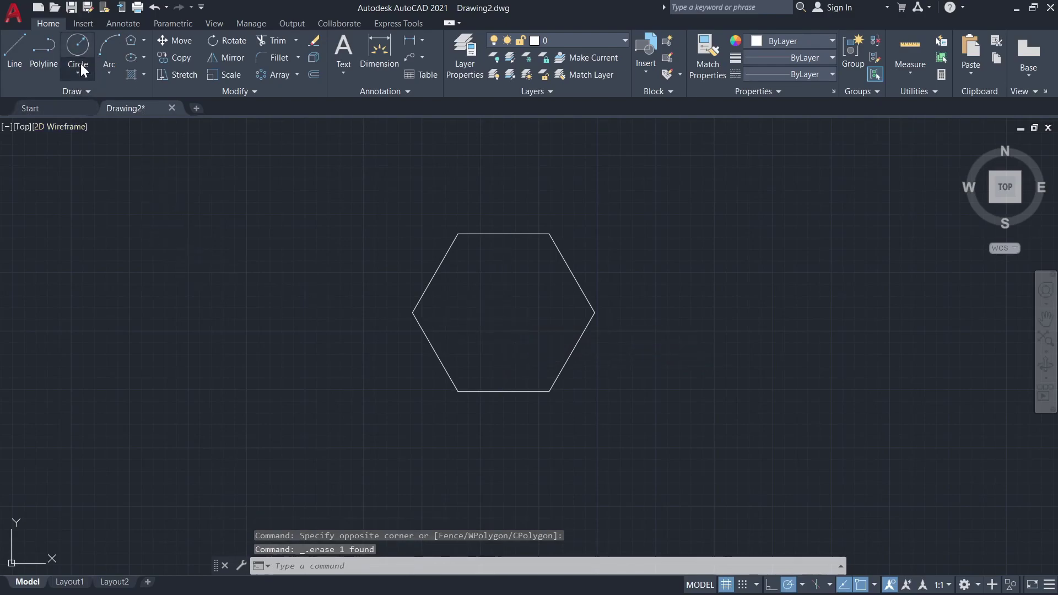
# - Draw circles of diameter 120 and 100 at the hexagon's centre
pyautogui.click(81, 64)
pyautogui.click(105, 121)
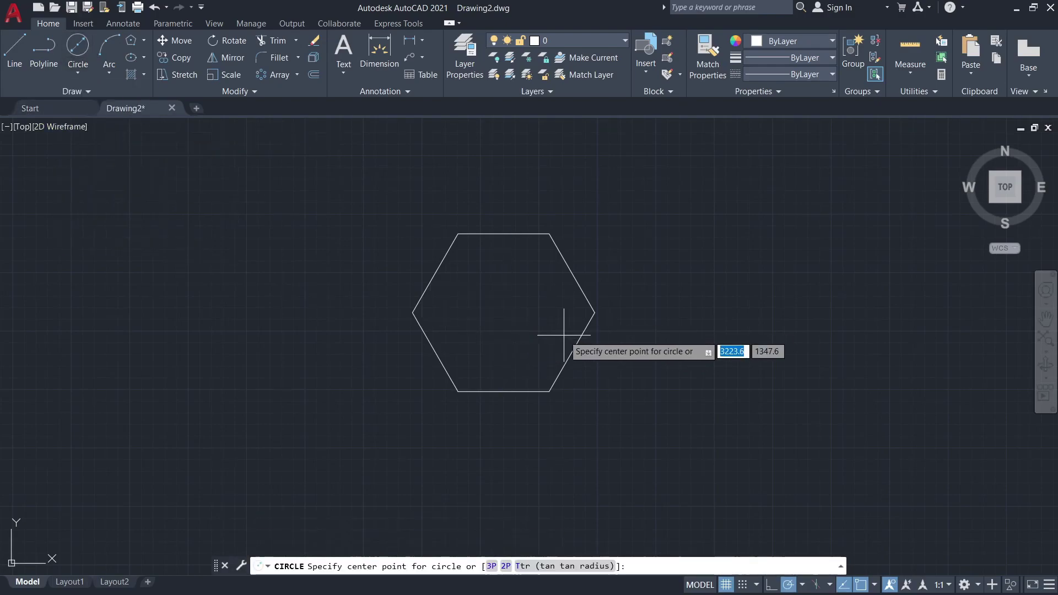
pyautogui.click(503, 313)
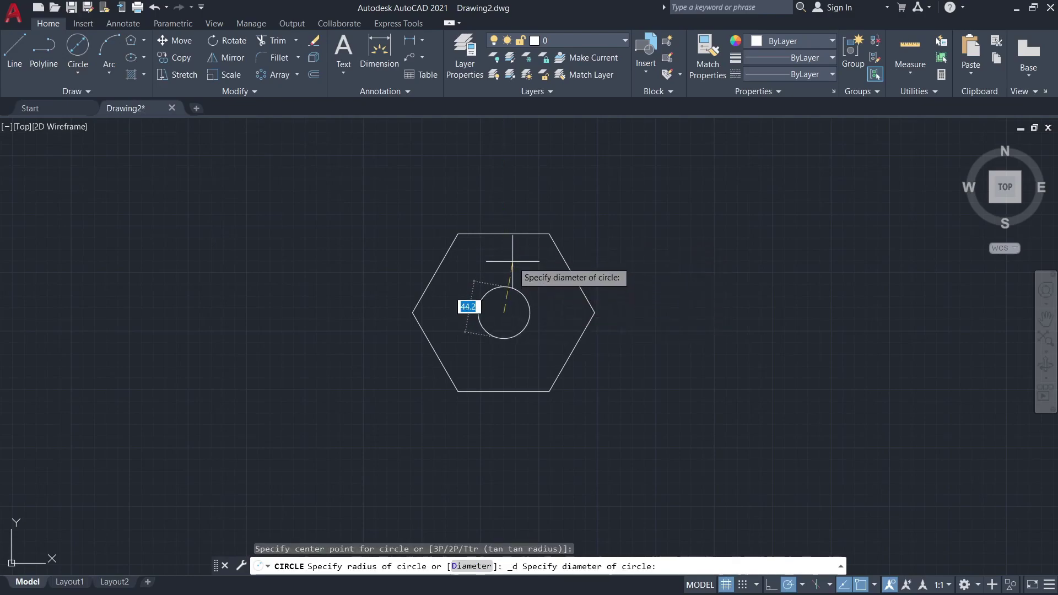
pyautogui.write('120')
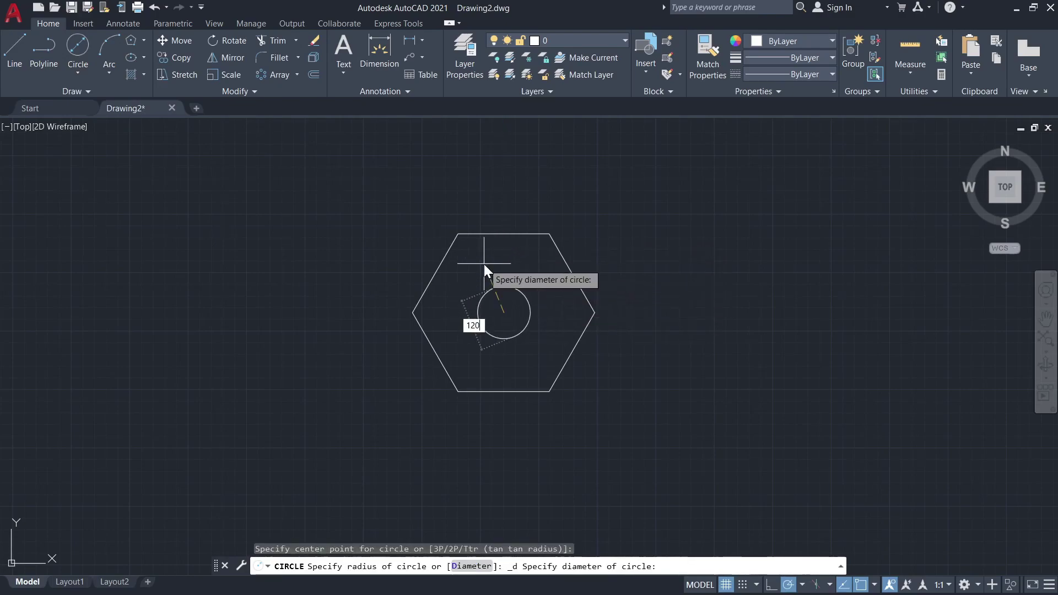
pyautogui.press('Return')
pyautogui.click(77, 72)
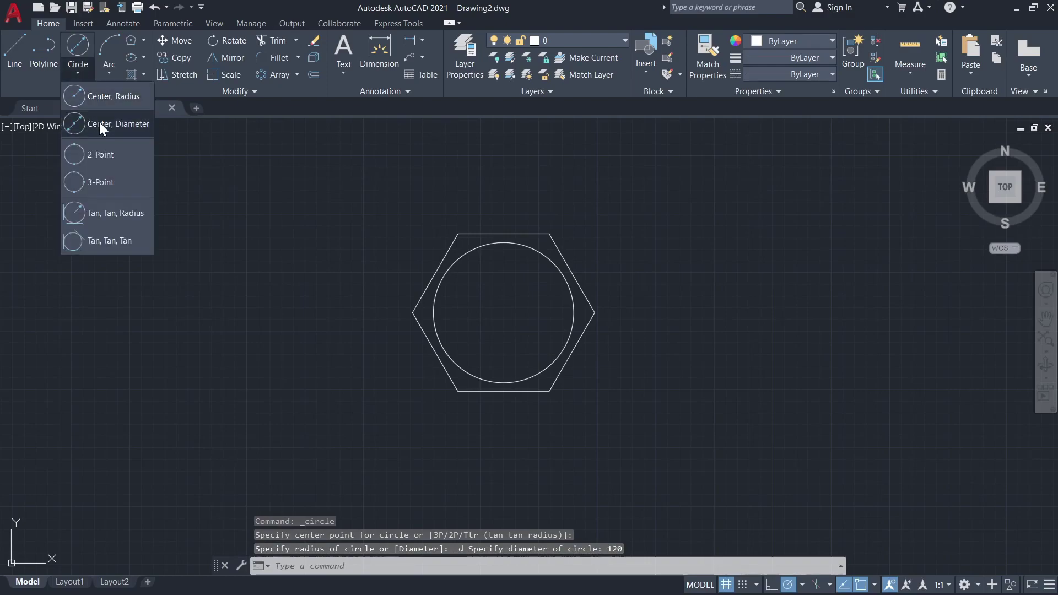
pyautogui.click(99, 122)
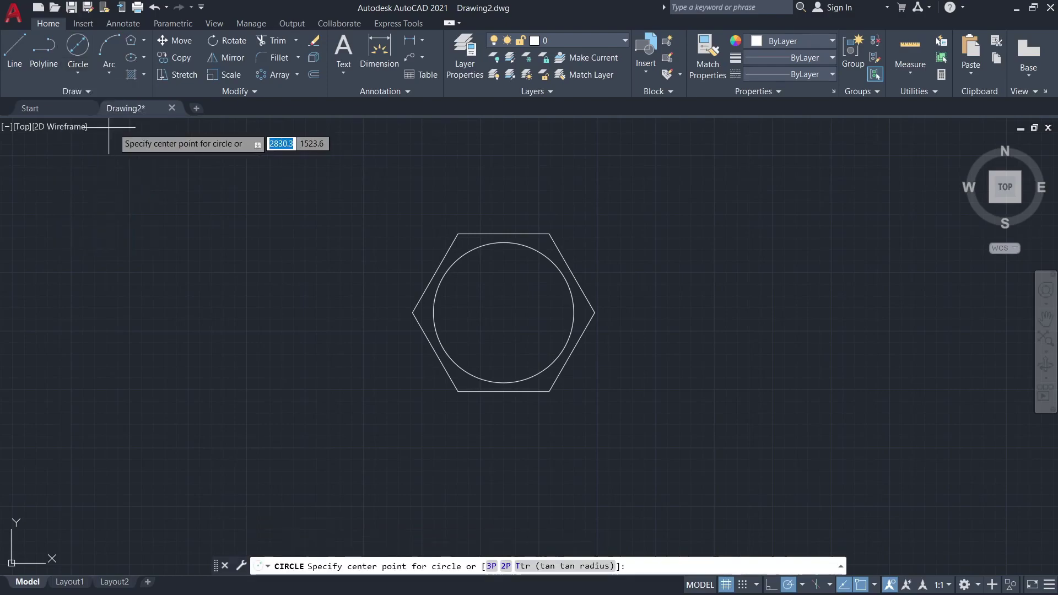
pyautogui.click(503, 311)
pyautogui.write('1')
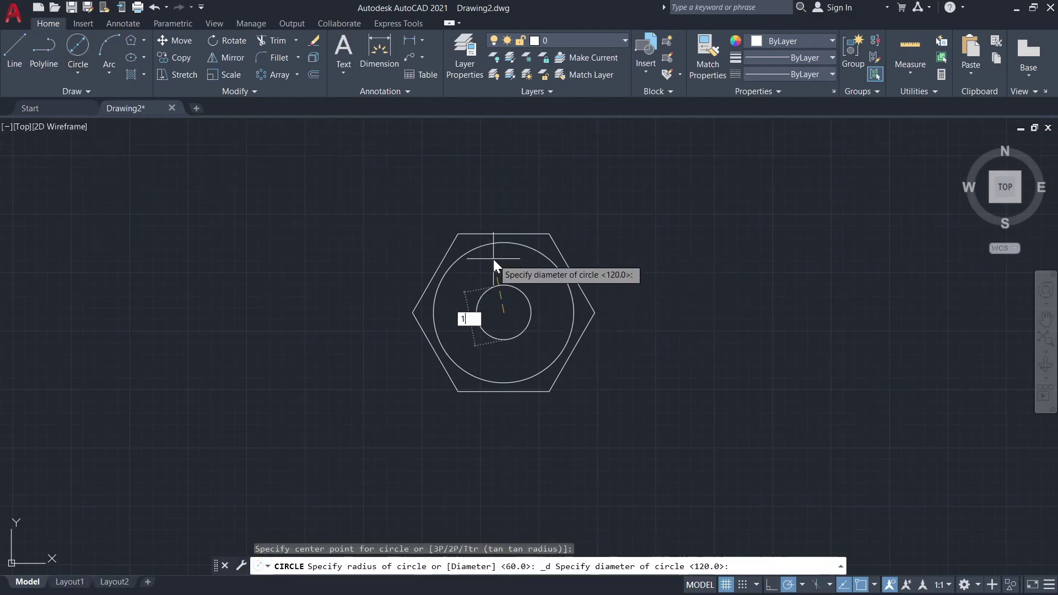
pyautogui.write('00')
pyautogui.press('Return')
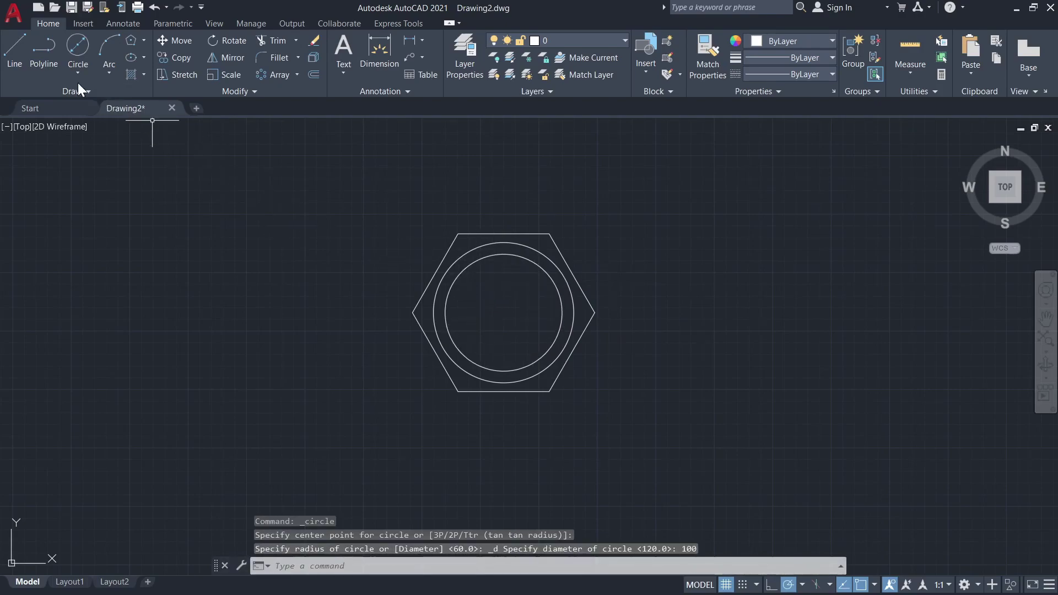
# - Draw circles of diameter 28 and 80 at the nut's centre
pyautogui.click(81, 75)
pyautogui.click(97, 130)
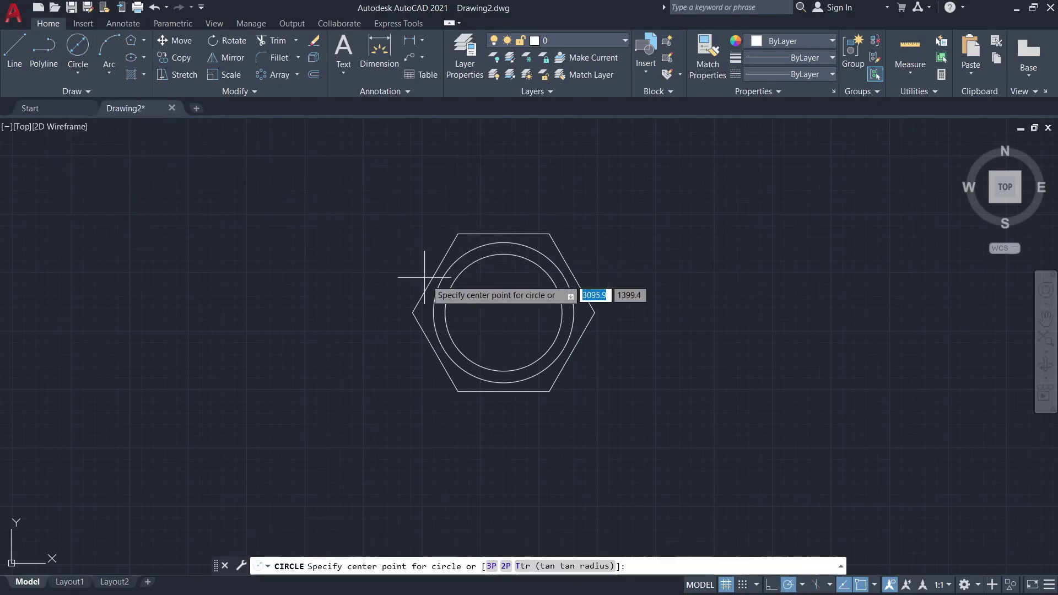
pyautogui.click(503, 312)
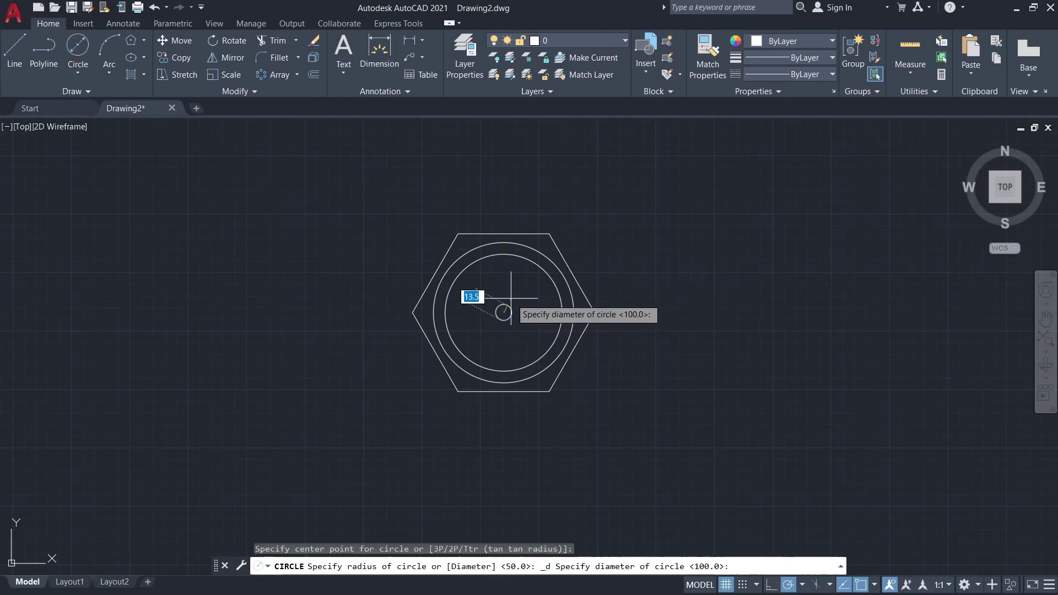
pyautogui.write('28')
pyautogui.press('Return')
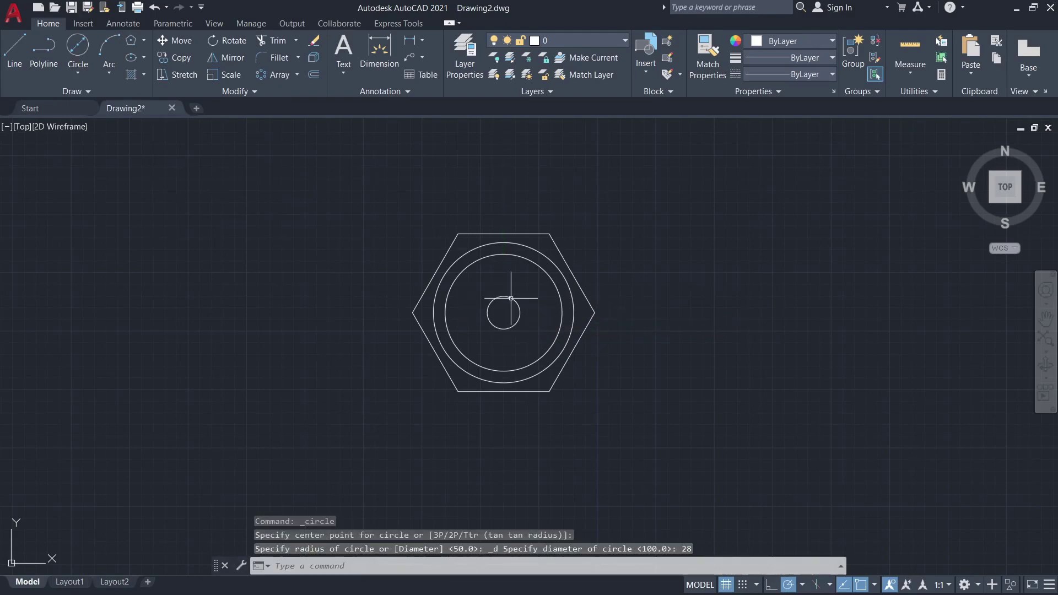
pyautogui.click(83, 76)
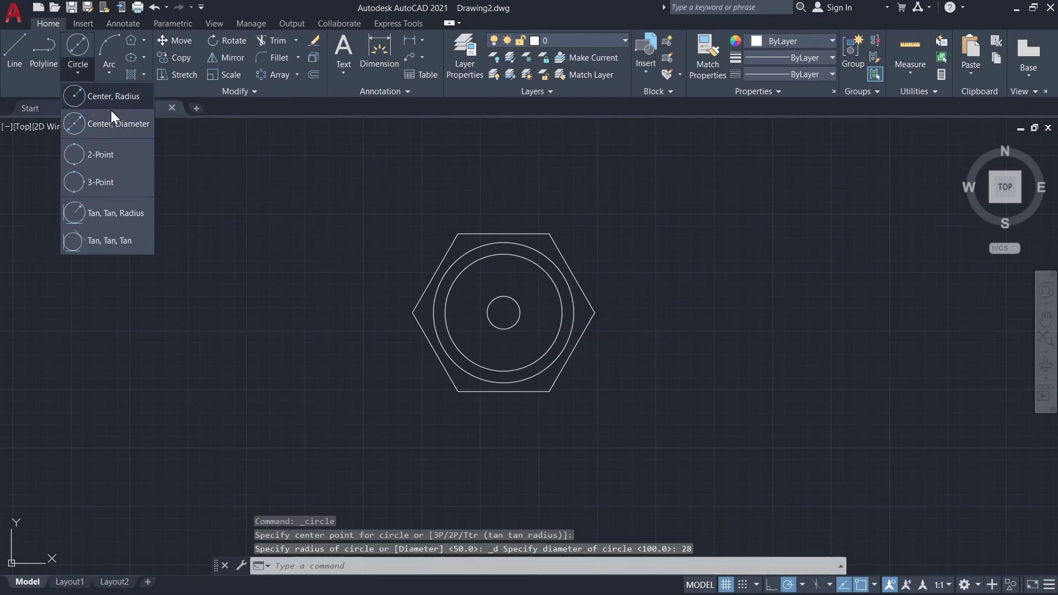
pyautogui.click(113, 125)
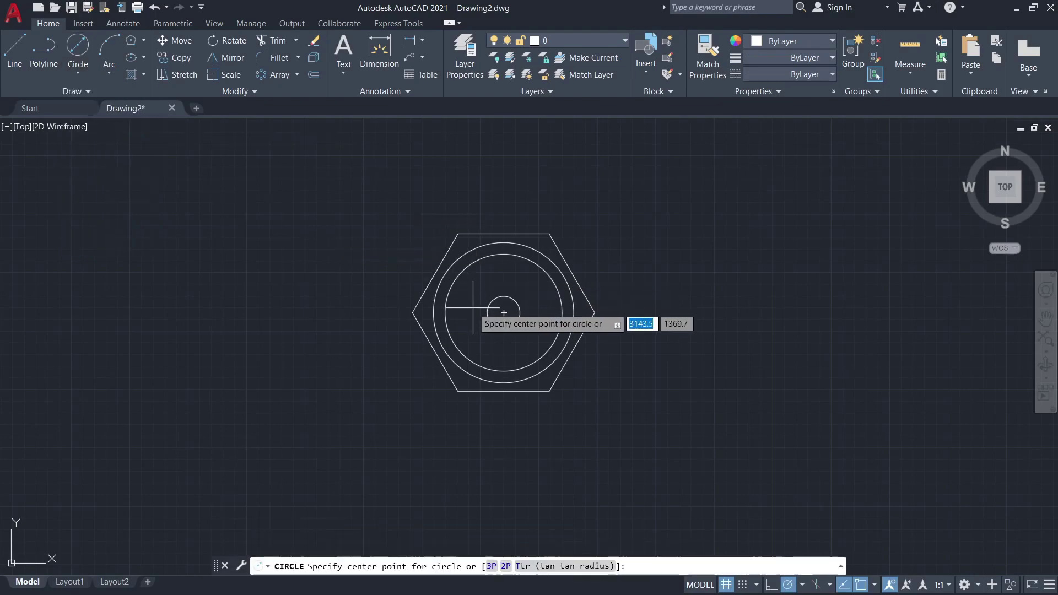
pyautogui.click(504, 313)
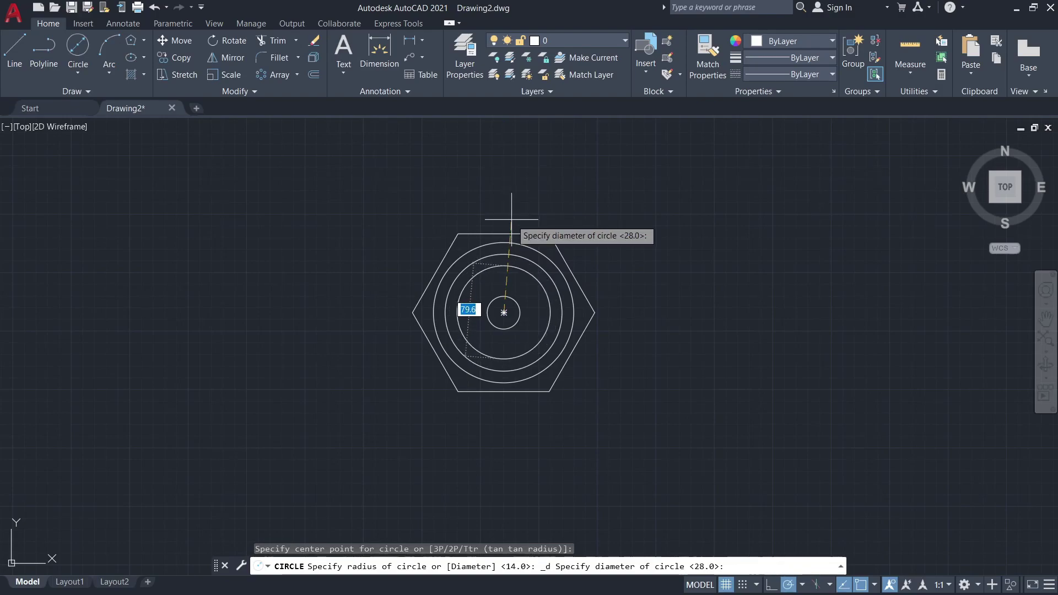
pyautogui.write('80')
pyautogui.press('Return')
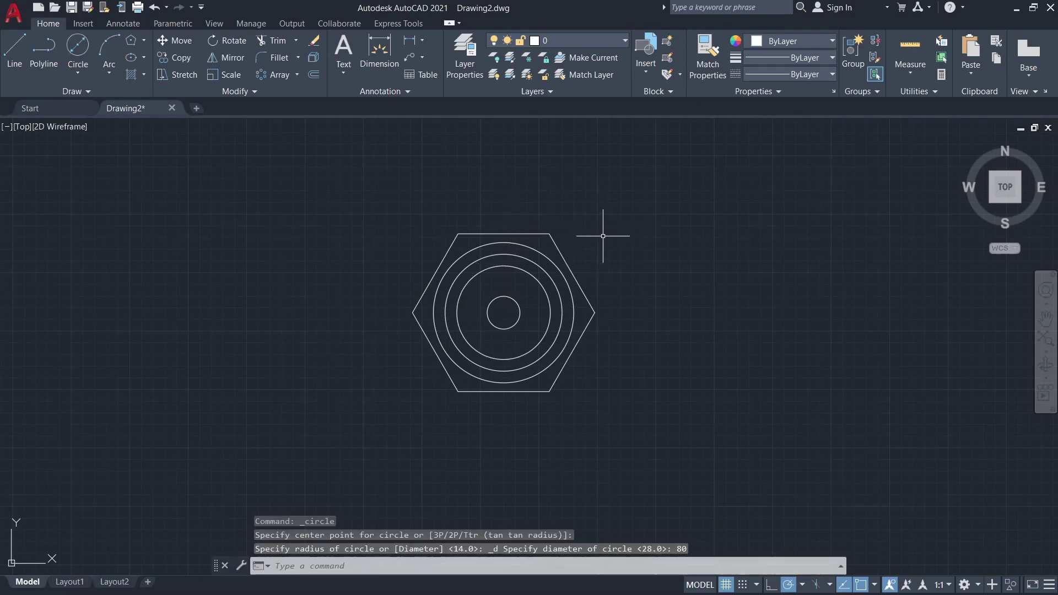
# - Draw a diameter-20 circle at the 80 circle's top, then delete it
pyautogui.scroll(5, 606, 234)
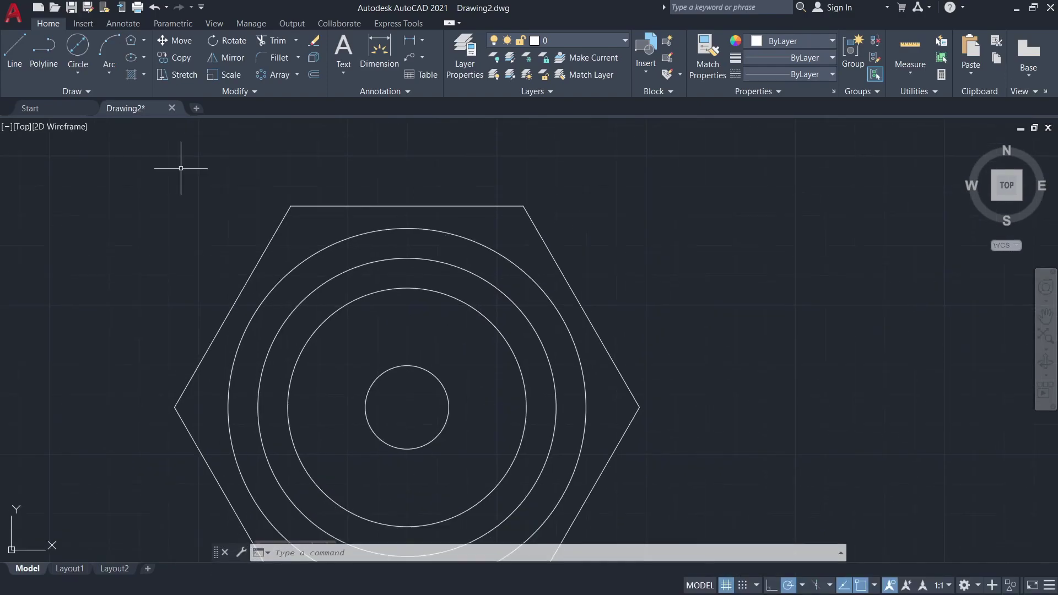
pyautogui.click(80, 72)
pyautogui.click(97, 128)
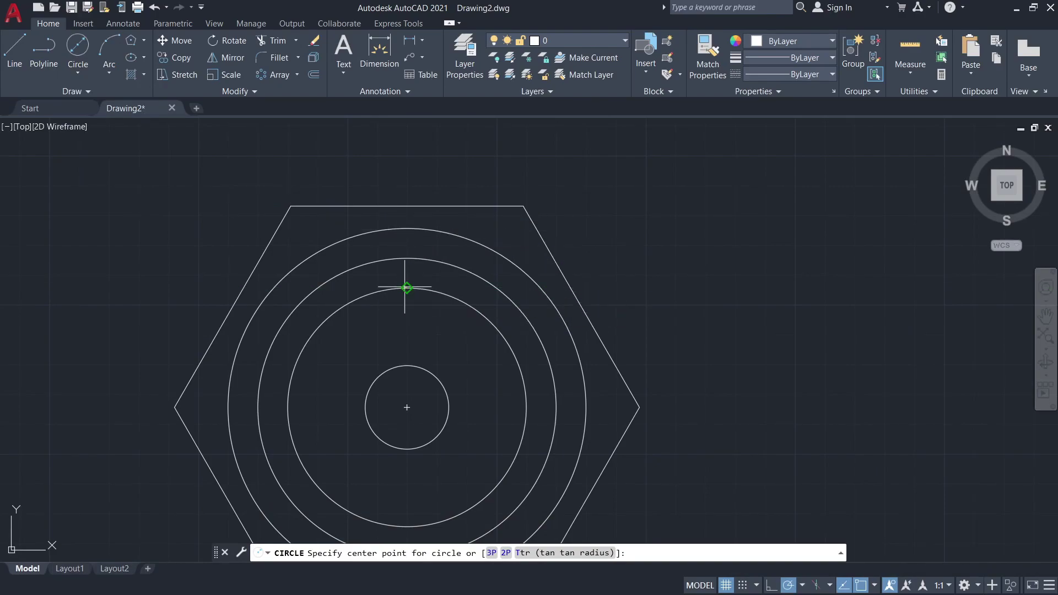
pyautogui.click(405, 287)
pyautogui.write('20')
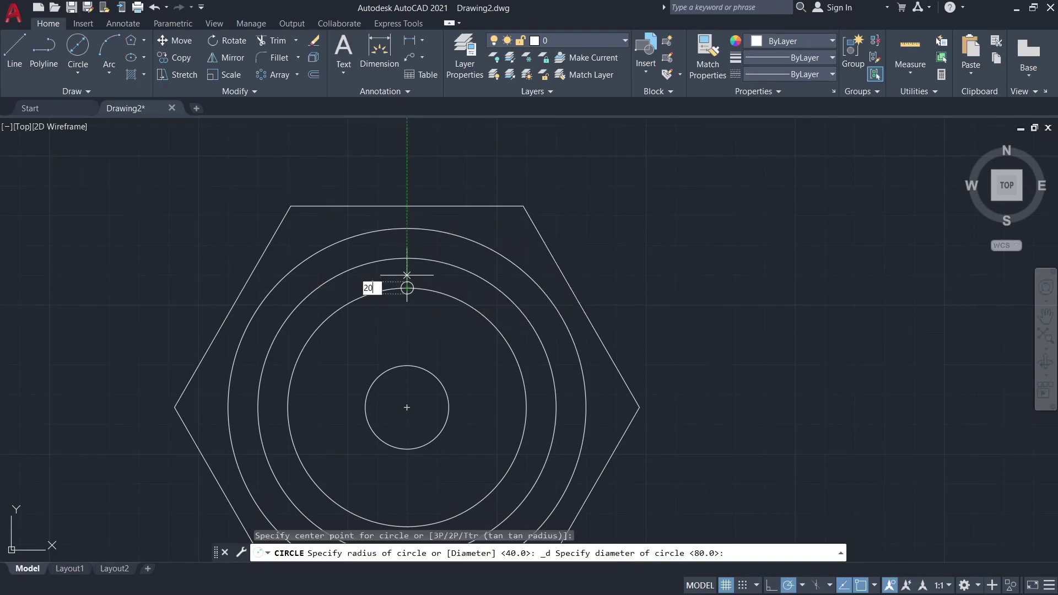
pyautogui.press('Return')
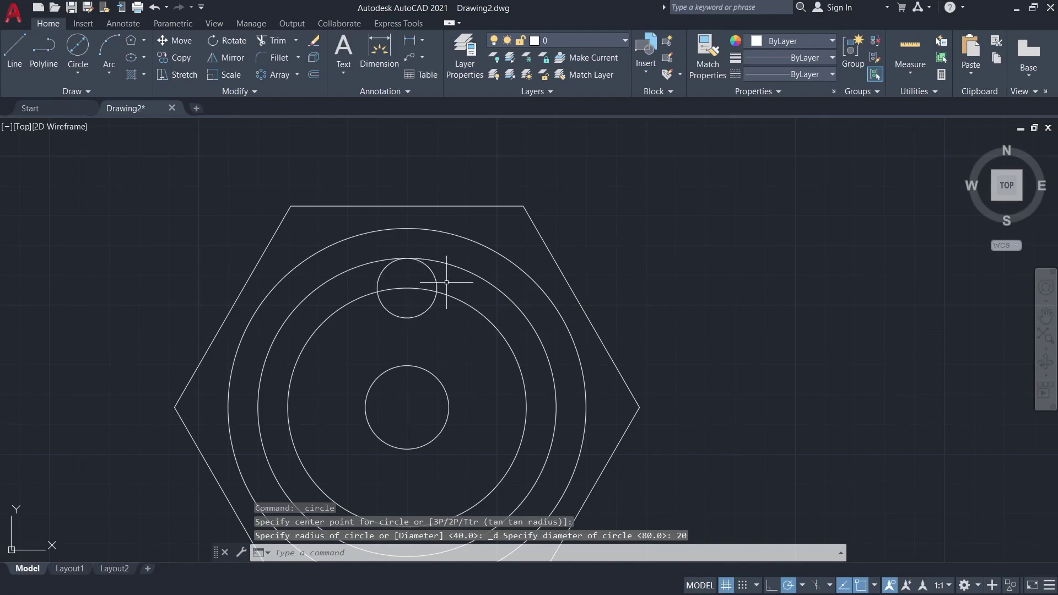
pyautogui.click(441, 276)
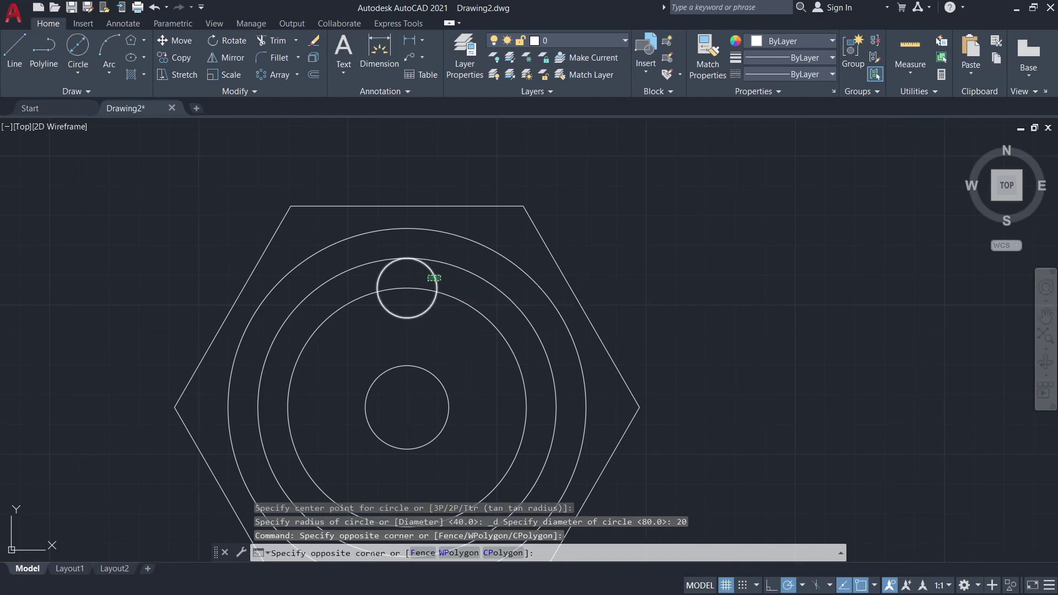
pyautogui.click(428, 276)
pyautogui.press('Delete')
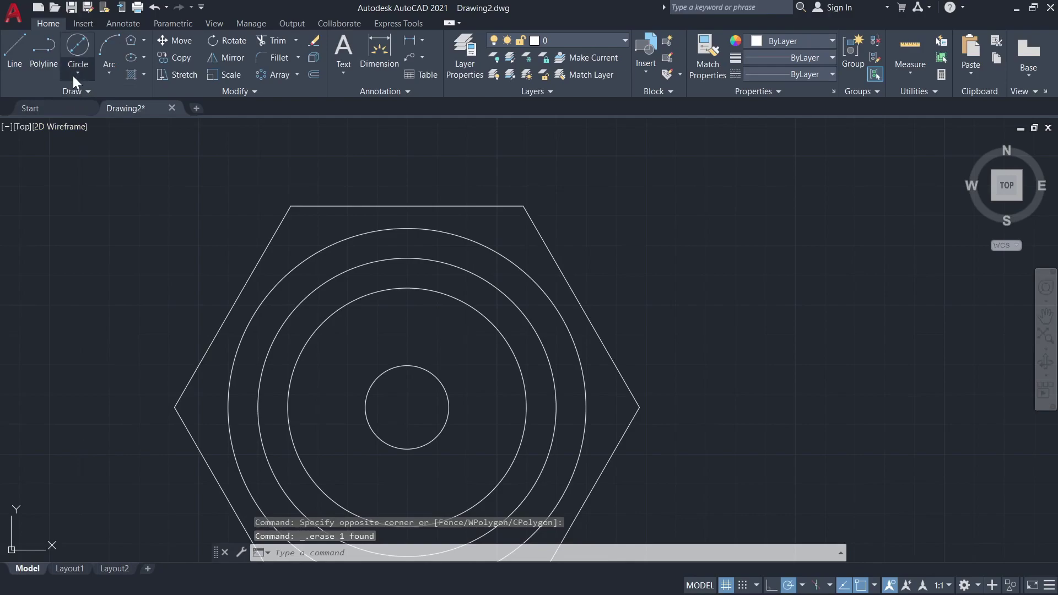
# - Draw a radius-5 circle centred at the 80 circle's top point
pyautogui.click(77, 72)
pyautogui.click(113, 102)
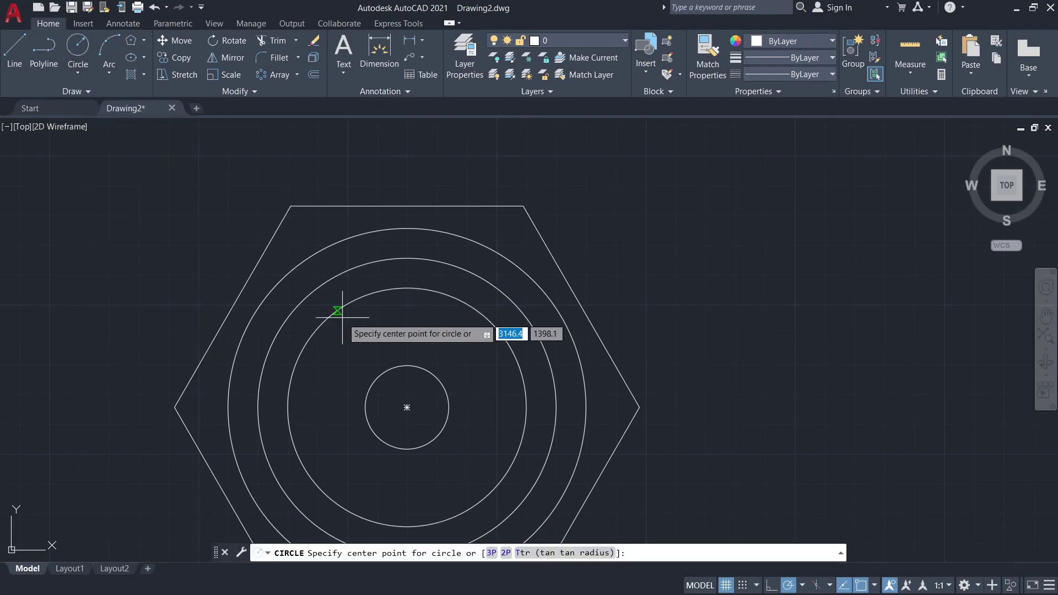
pyautogui.click(407, 287)
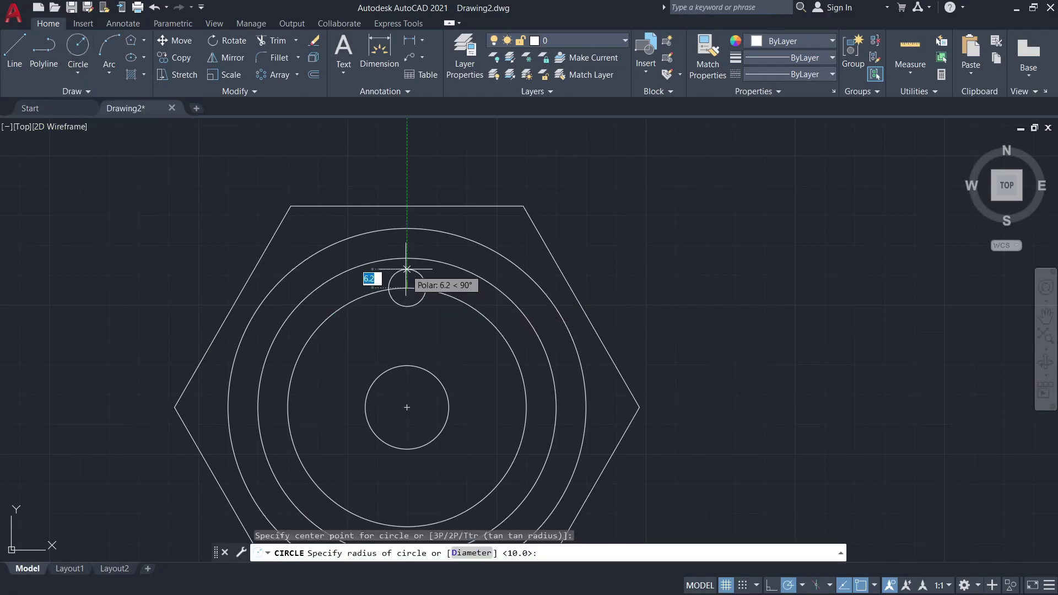
pyautogui.press('Return')
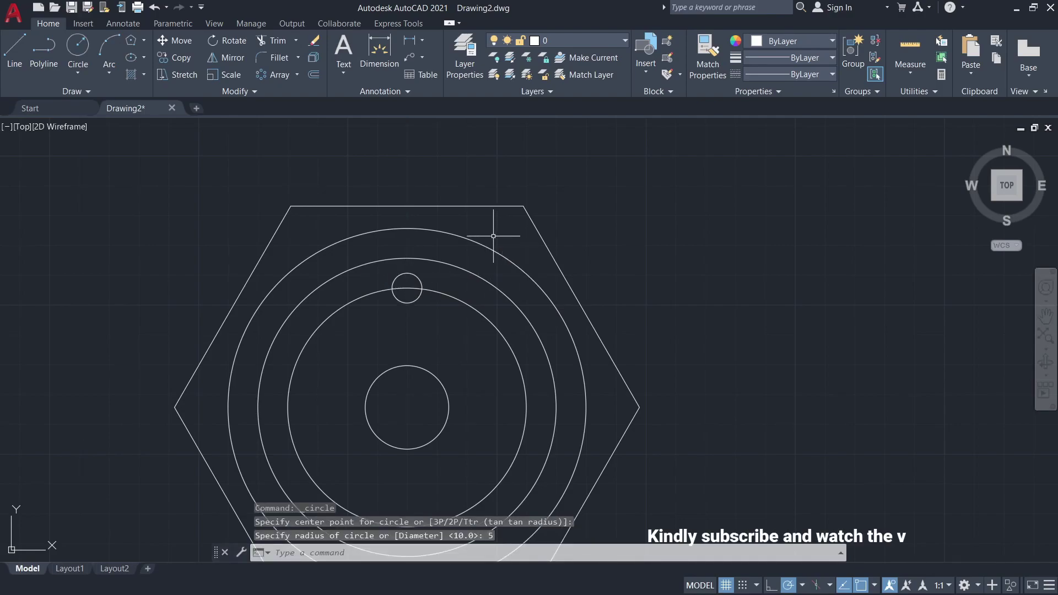
pyautogui.write('l')
pyautogui.press('Return')
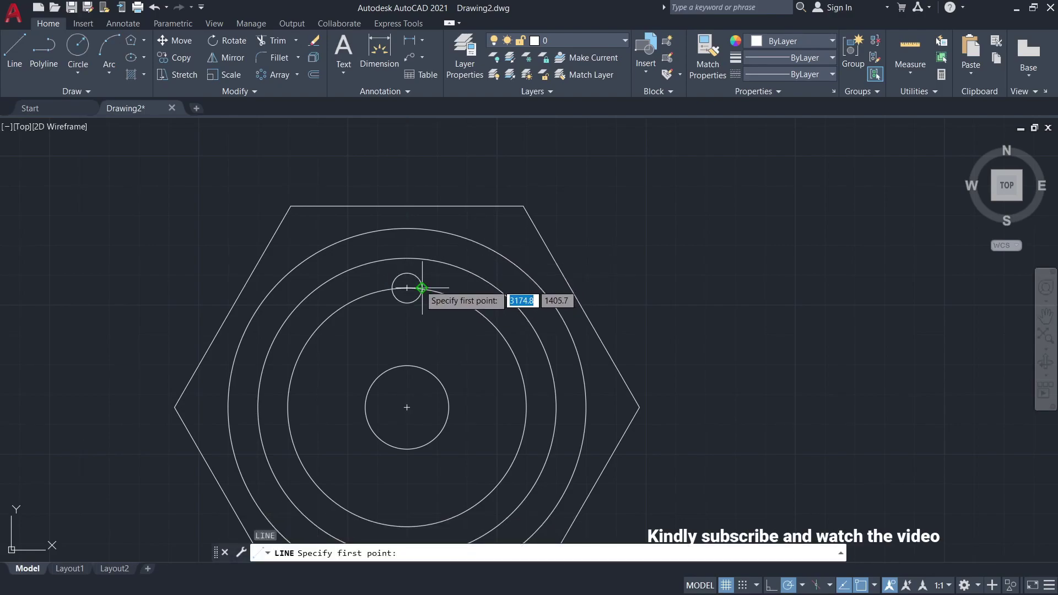
# - Draw a vertical line upward from the small circle's right quadrant
pyautogui.scroll(4, 422, 287)
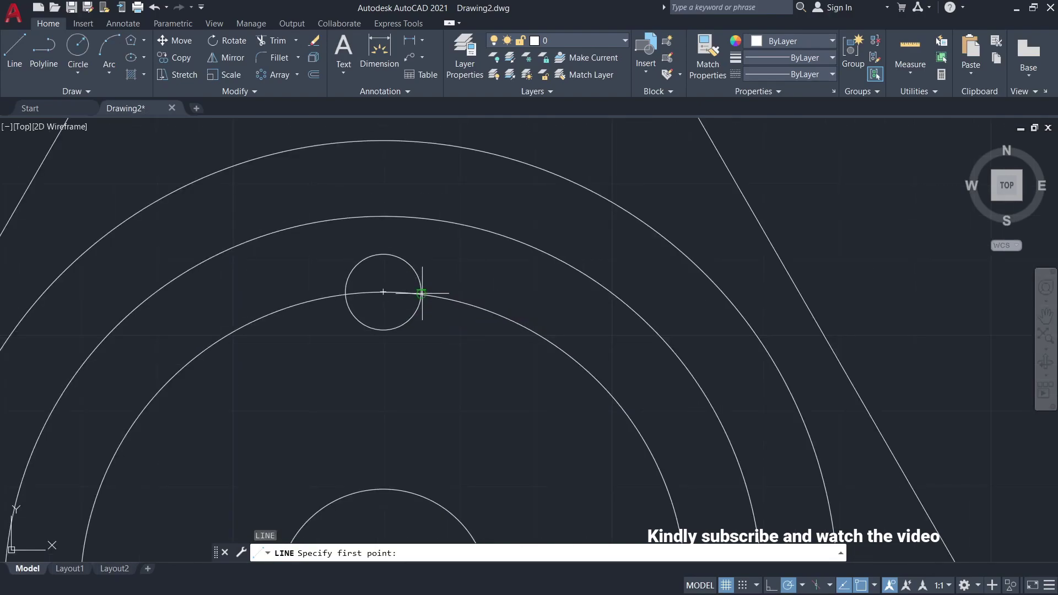
pyautogui.click(421, 294)
pyautogui.rightClick(421, 184)
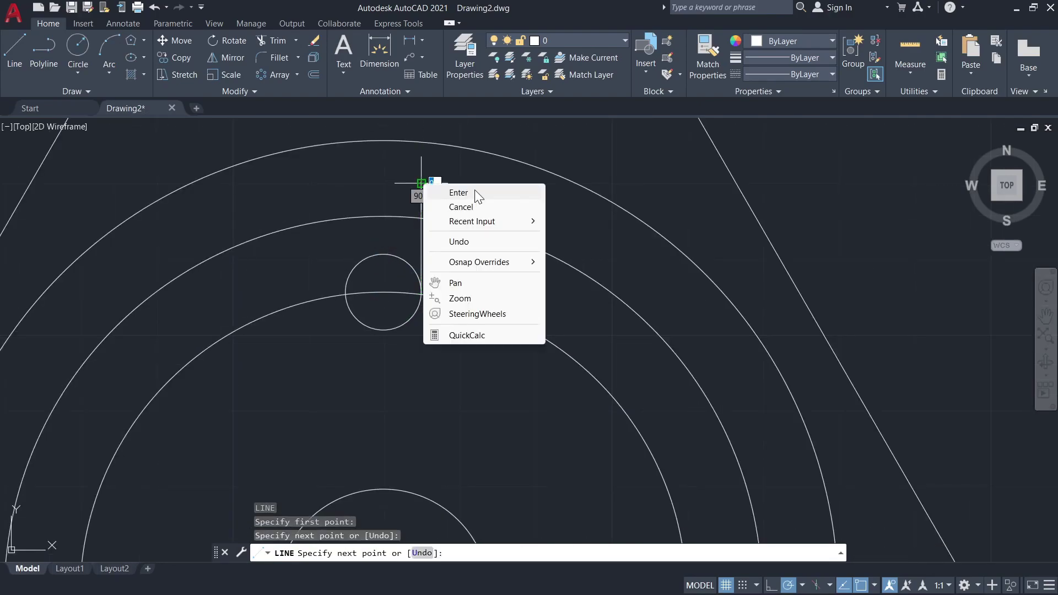
pyautogui.click(475, 192)
# - Draw a matching vertical line upward from the small circle's left quadrant
pyautogui.press('Return')
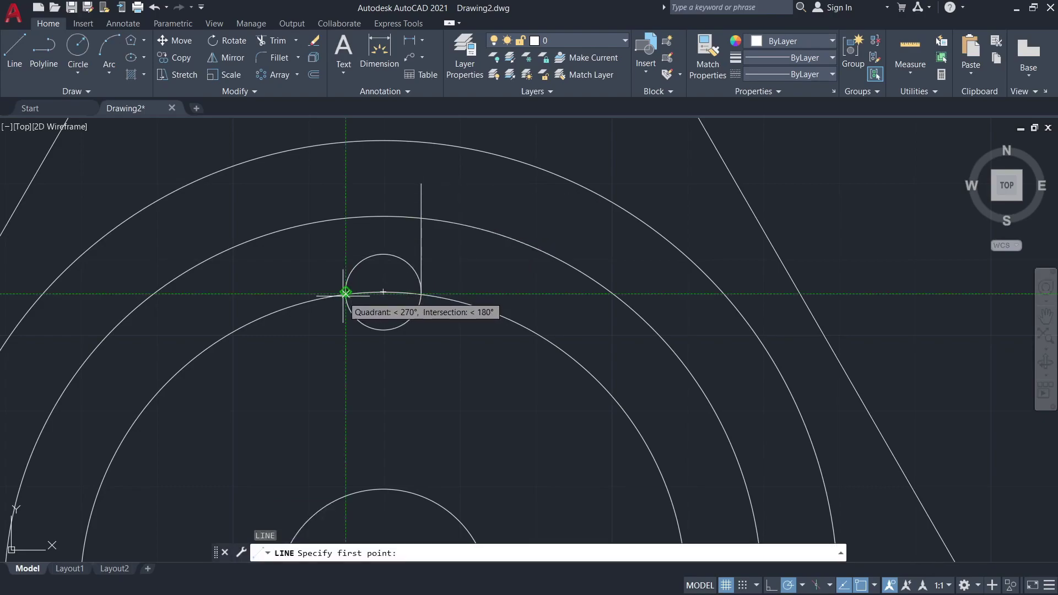
pyautogui.scroll(4, 324, 323)
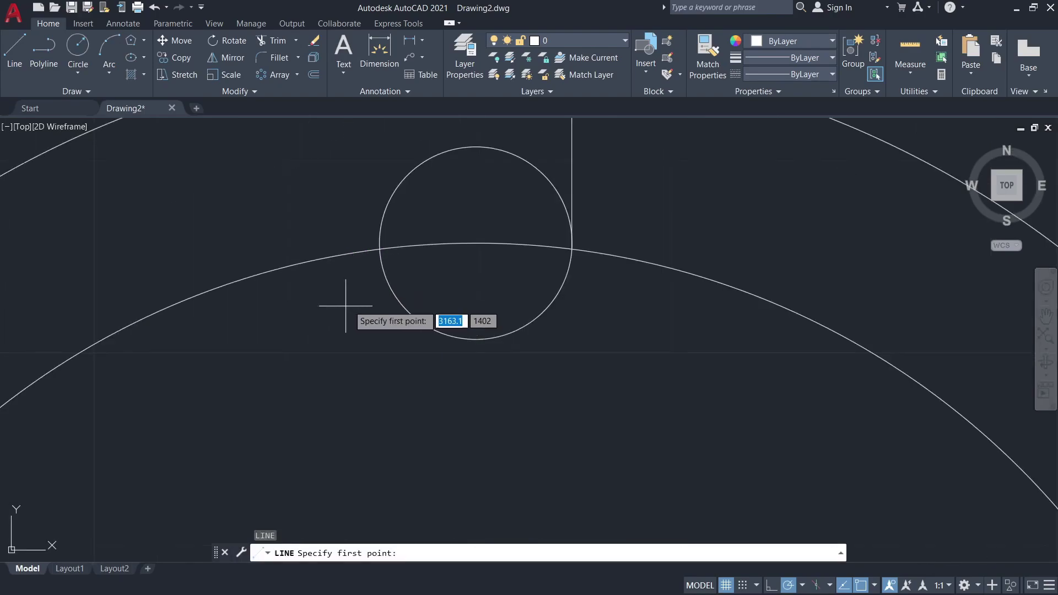
pyautogui.click(380, 249)
pyautogui.scroll(4, 378, 212)
pyautogui.scroll(-8, 380, 213)
pyautogui.scroll(-3, 379, 212)
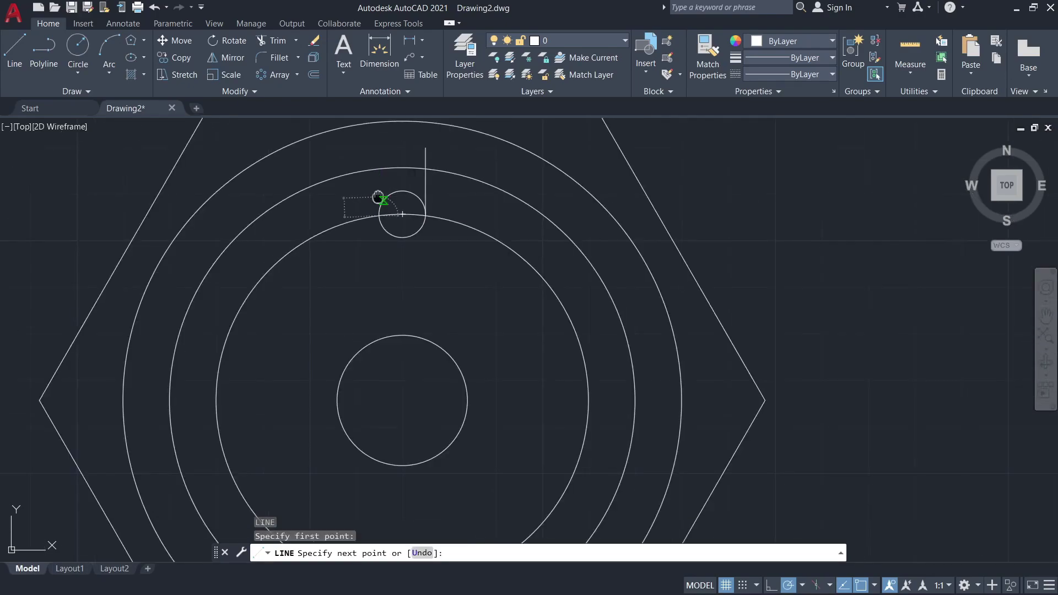
pyautogui.scroll(1, 378, 200)
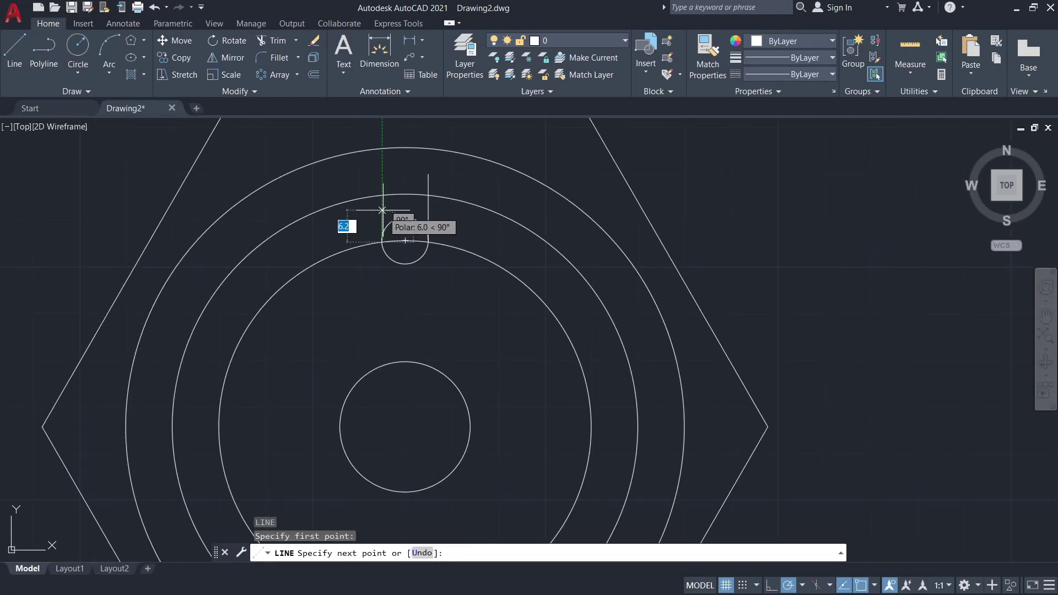
pyautogui.click(381, 169)
pyautogui.rightClick(382, 170)
pyautogui.click(419, 179)
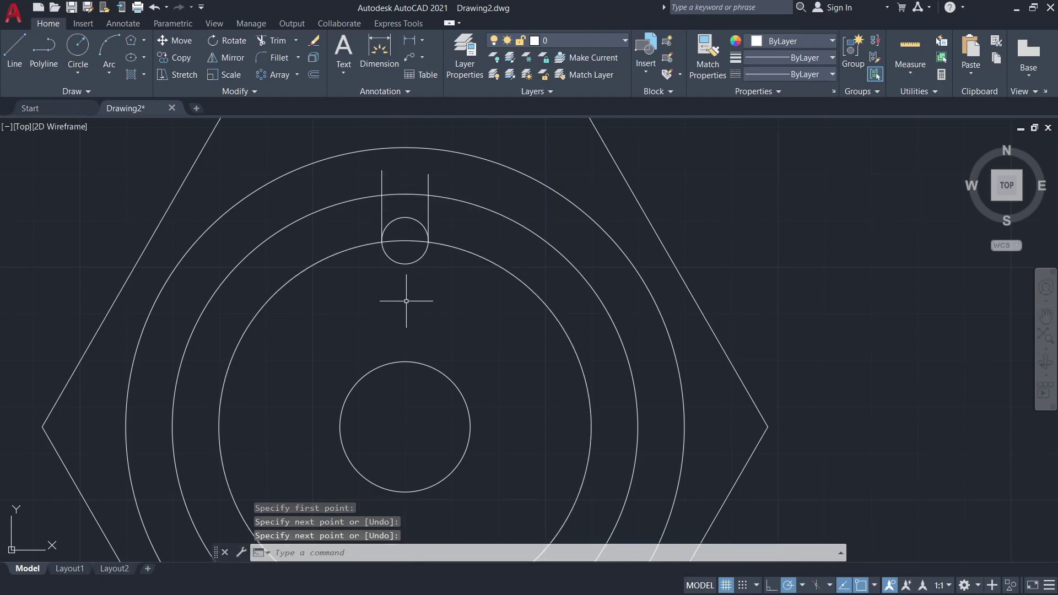
pyautogui.write('tr')
# - Trim the arcs crossing the slot and the remaining 80 construction circle
pyautogui.press('Return')
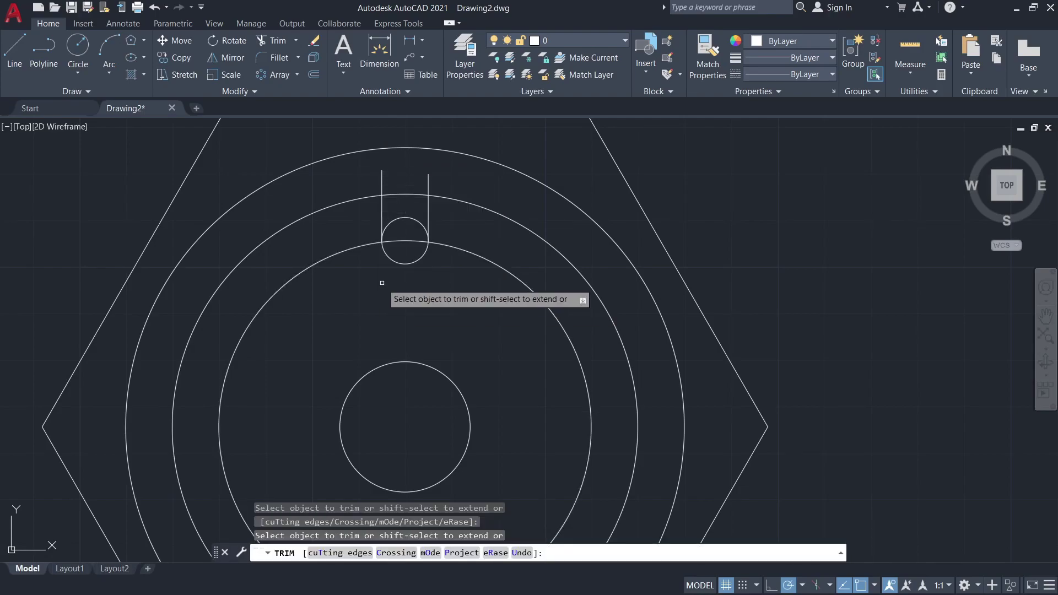
pyautogui.click(401, 241)
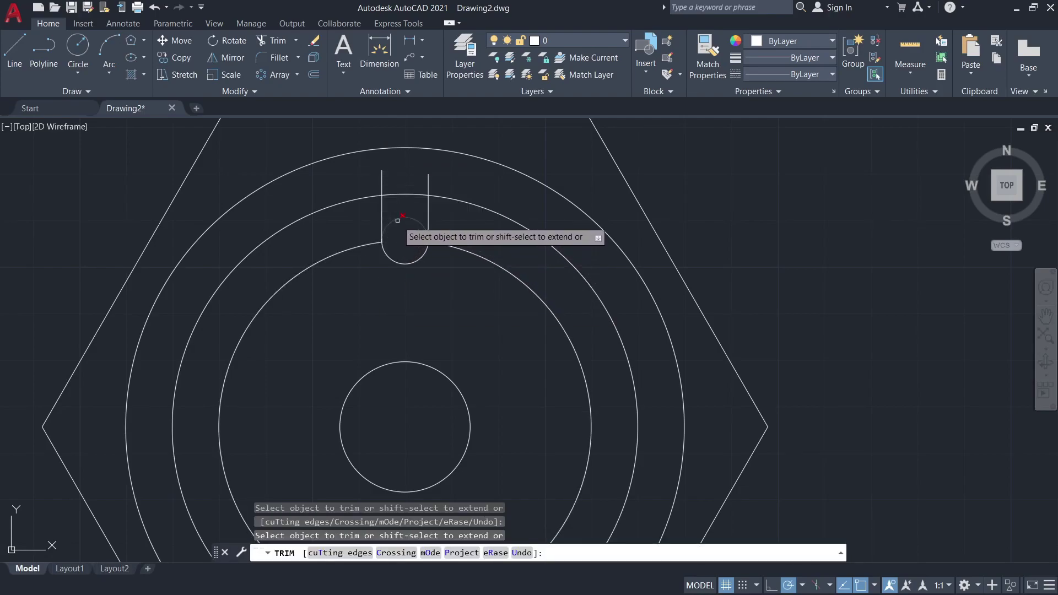
pyautogui.click(397, 217)
pyautogui.click(392, 194)
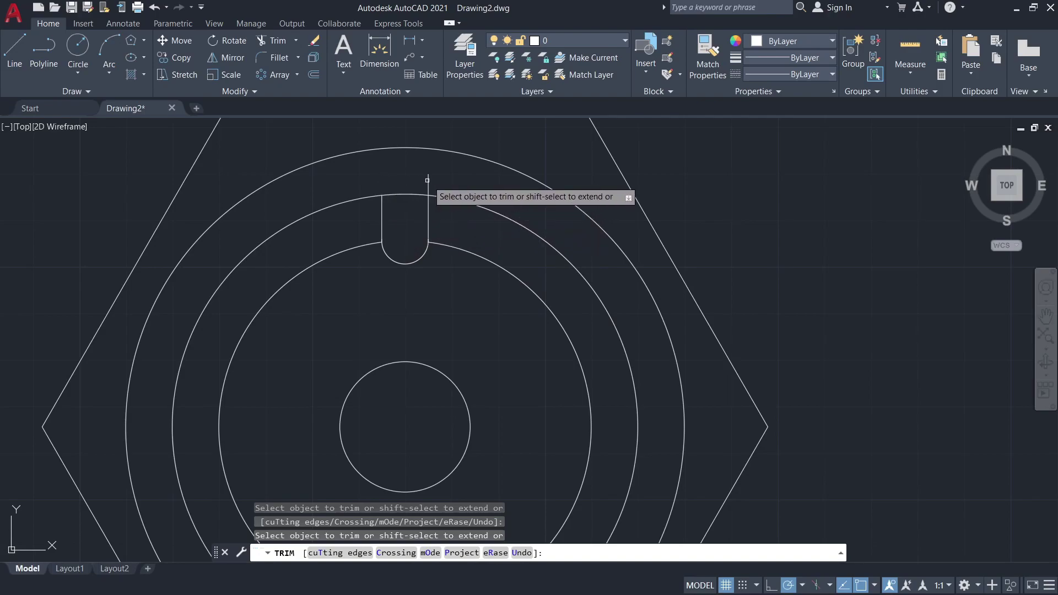
pyautogui.click(465, 252)
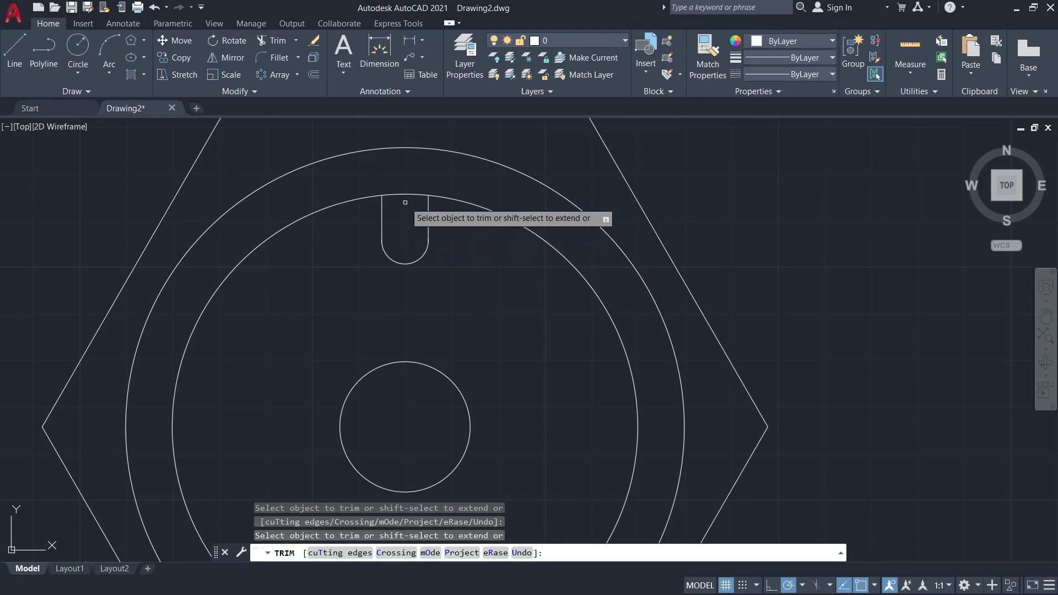
pyautogui.rightClick(462, 271)
pyautogui.click(500, 279)
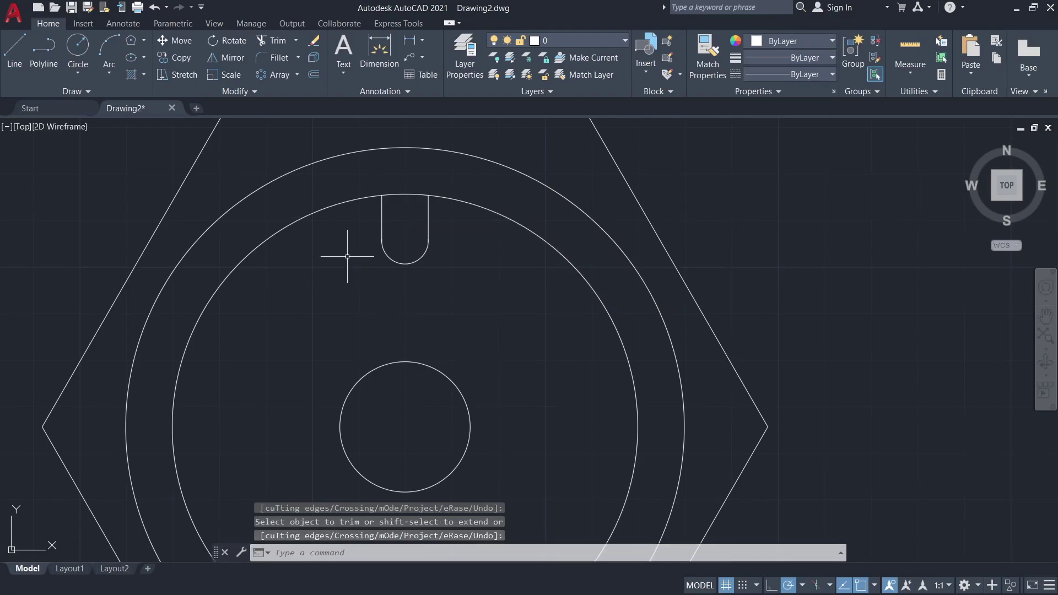
pyautogui.scroll(-2, 348, 258)
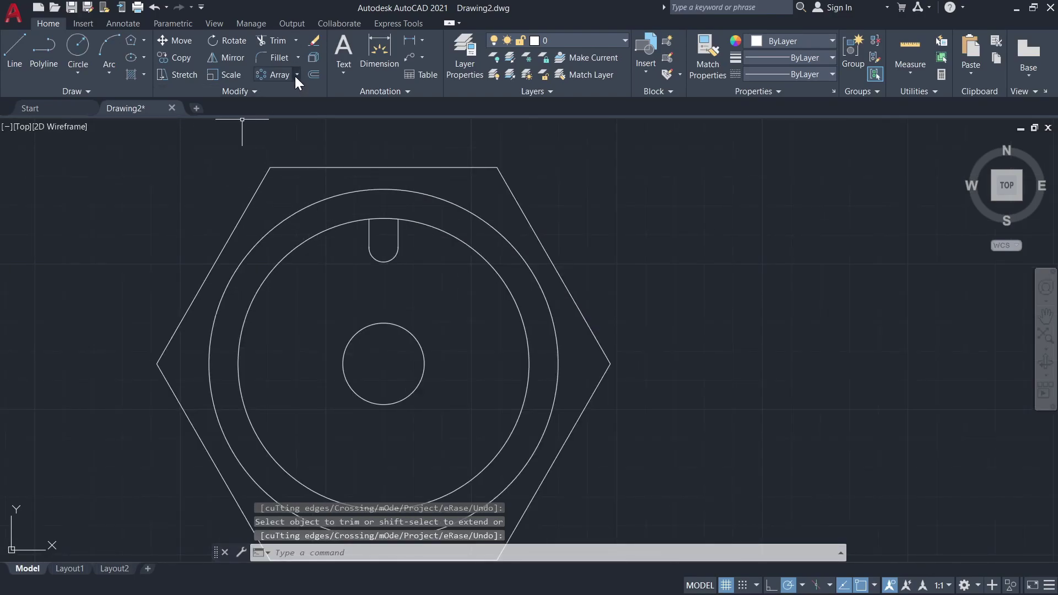
pyautogui.click(296, 75)
pyautogui.click(302, 145)
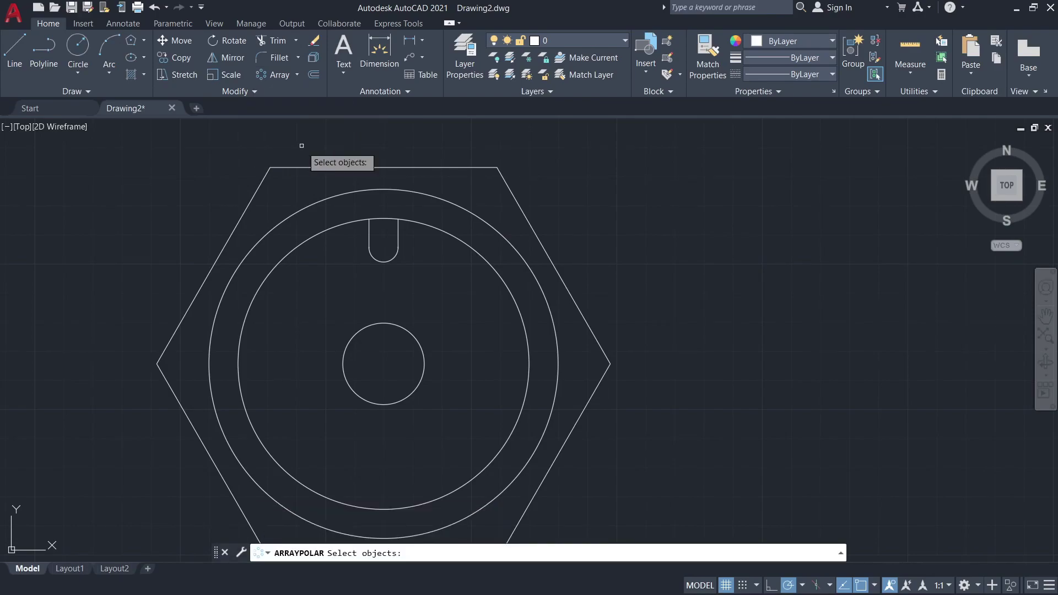
pyautogui.click(378, 259)
pyautogui.press('Escape')
pyautogui.press('Escape')
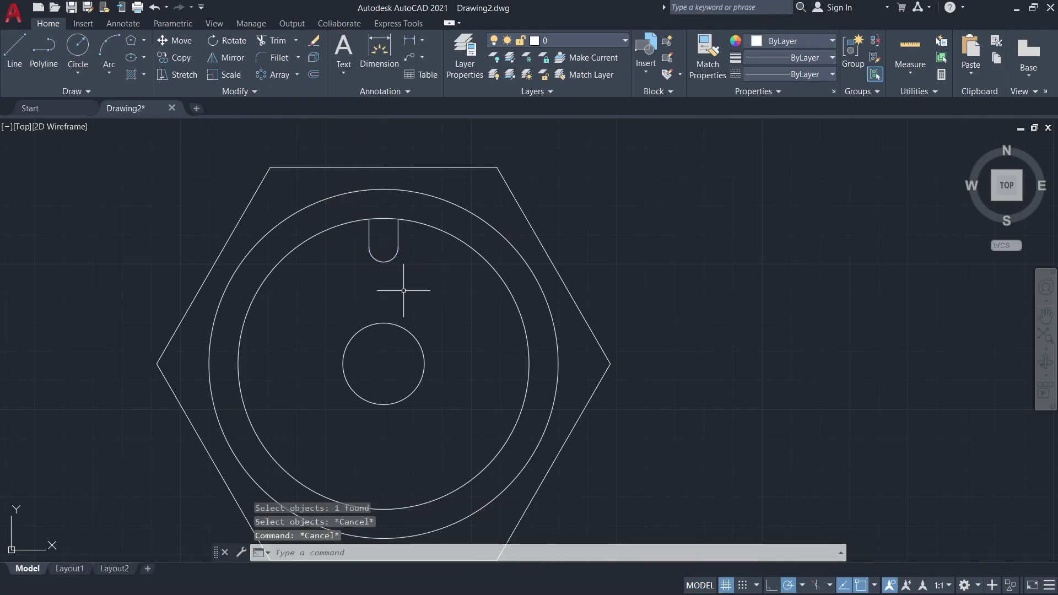
pyautogui.write('j')
pyautogui.press('Return')
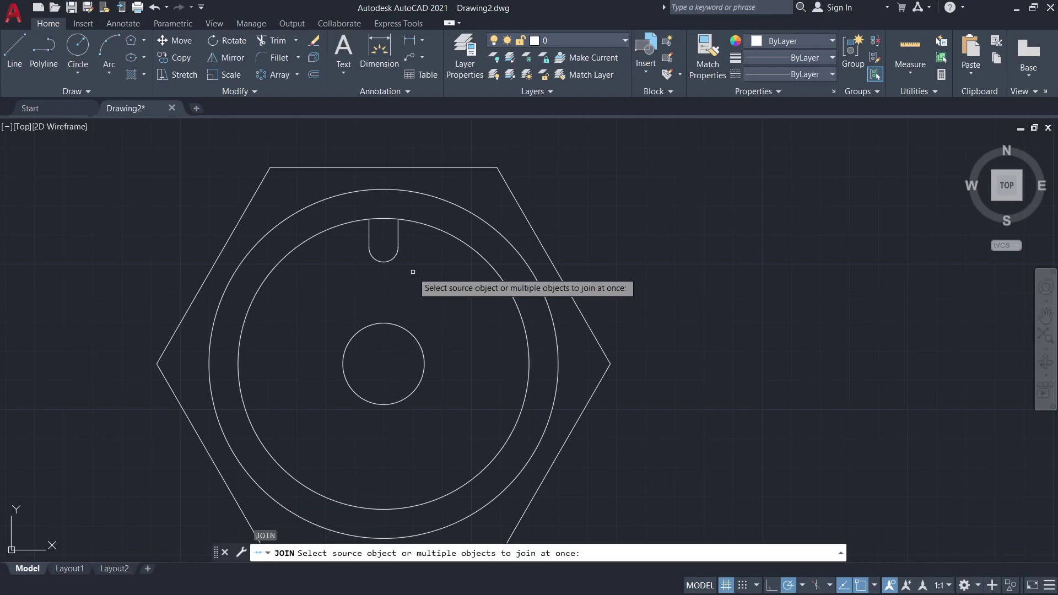
pyautogui.click(411, 263)
pyautogui.click(361, 233)
pyautogui.press('Return')
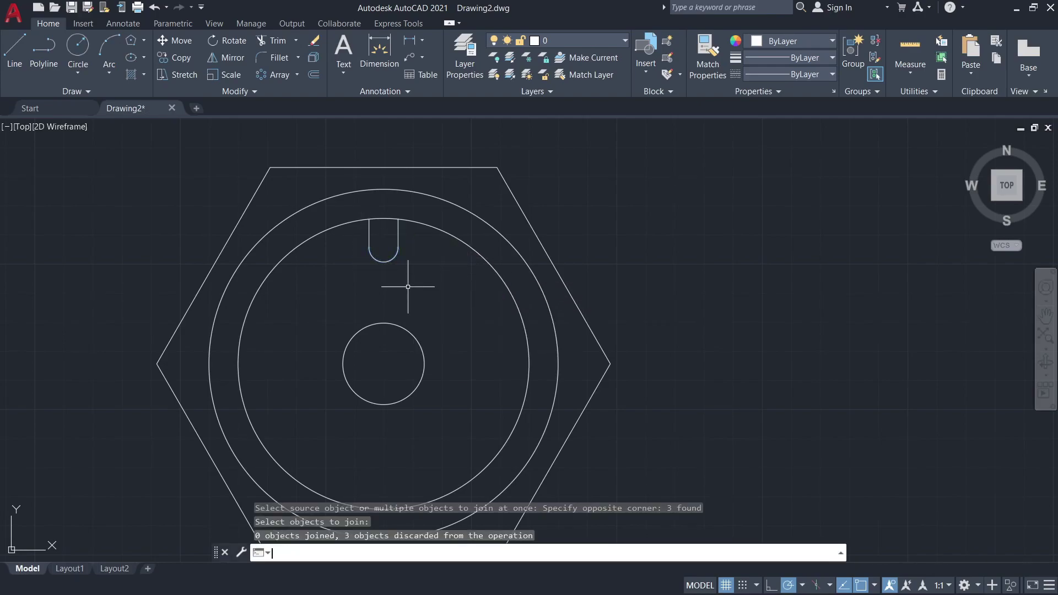
pyautogui.click(272, 73)
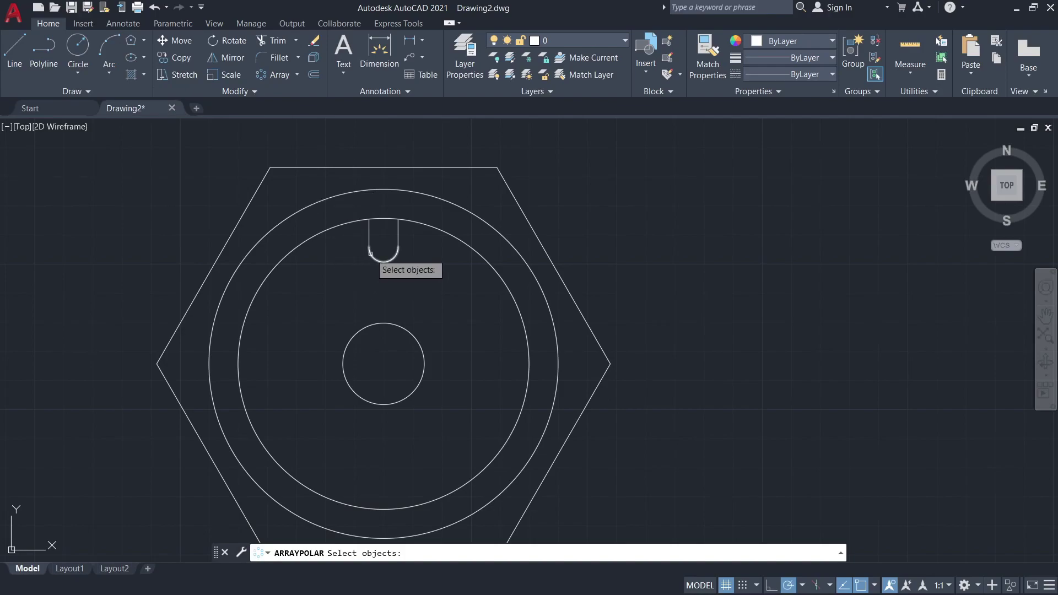
pyautogui.press('Escape')
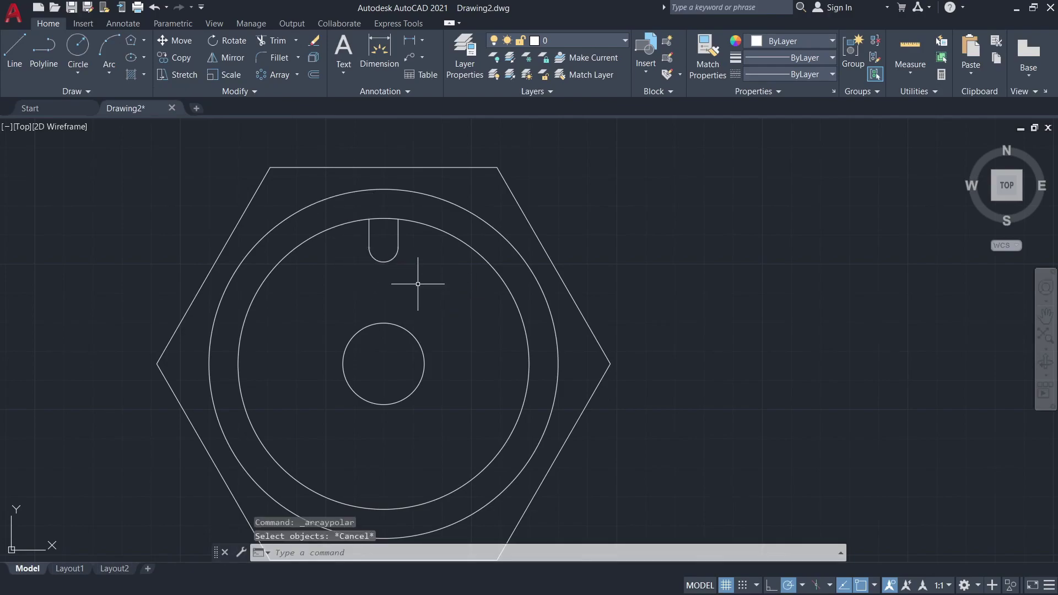
pyautogui.write('j')
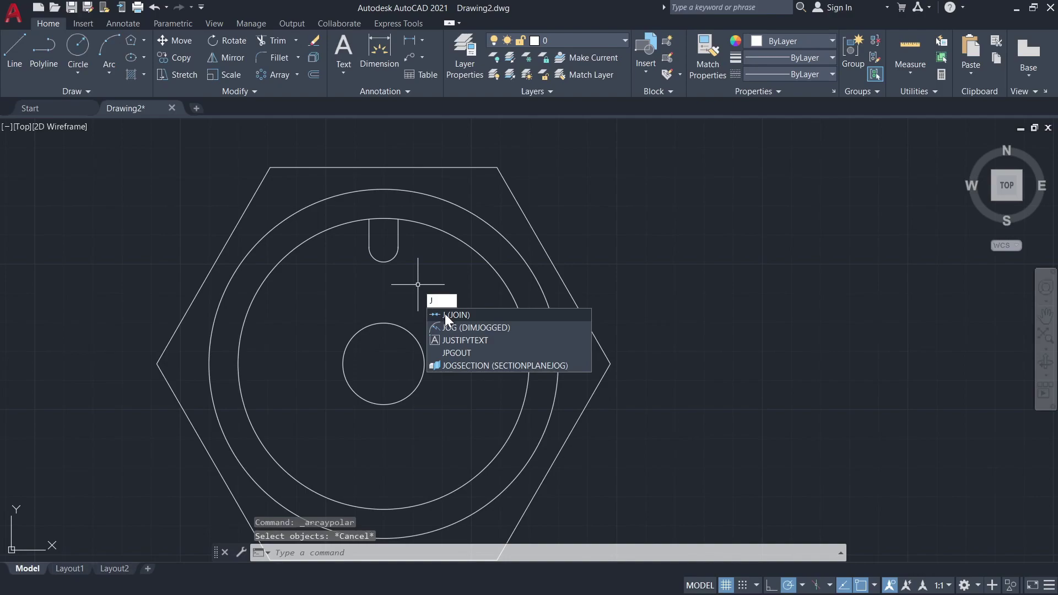
pyautogui.press('Return')
pyautogui.click(383, 262)
pyautogui.click(369, 242)
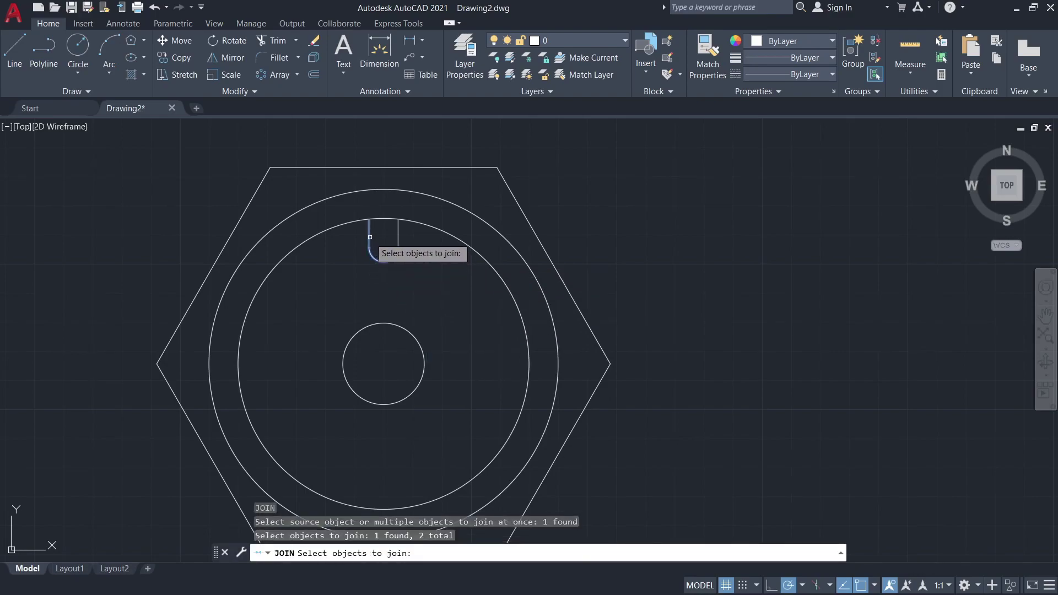
pyautogui.click(398, 242)
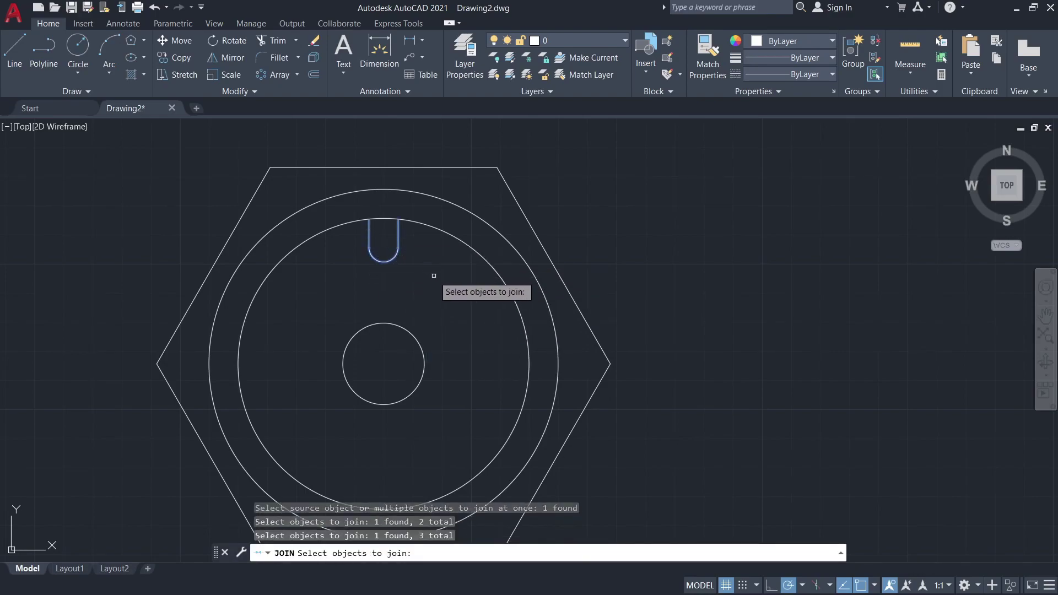
pyautogui.press('Return')
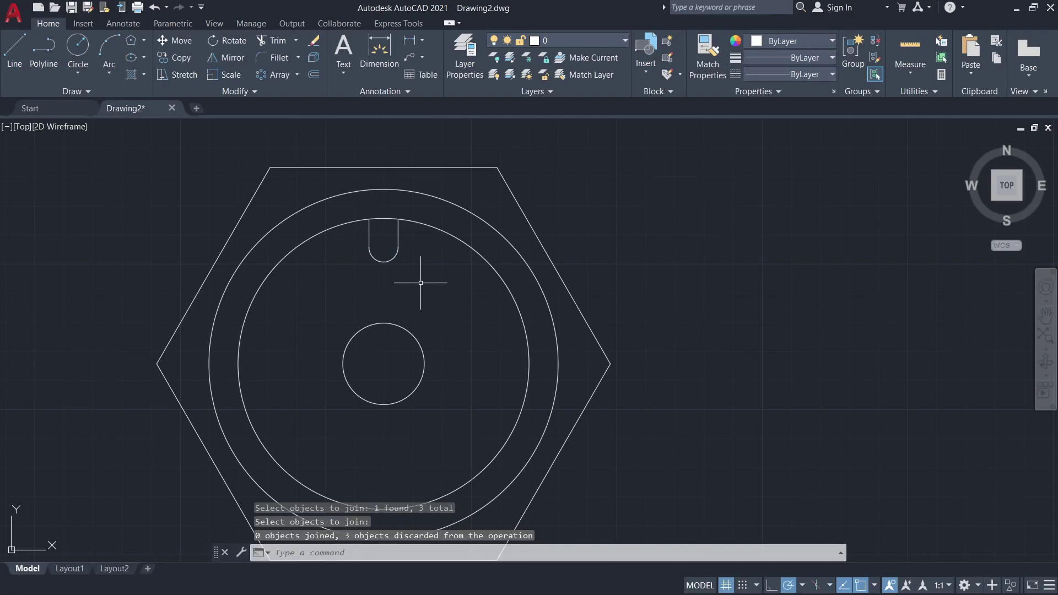
# - Zoom and pan in to inspect the U-slot's edges
pyautogui.scroll(3, 386, 252)
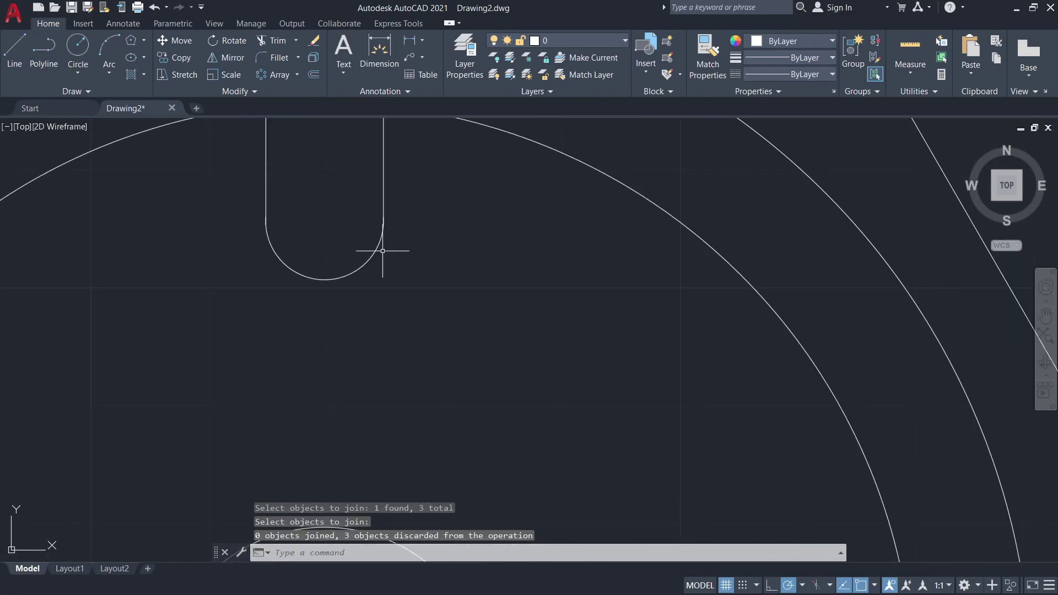
pyautogui.scroll(2, 371, 232)
pyautogui.scroll(2, 394, 220)
pyautogui.scroll(2, 401, 219)
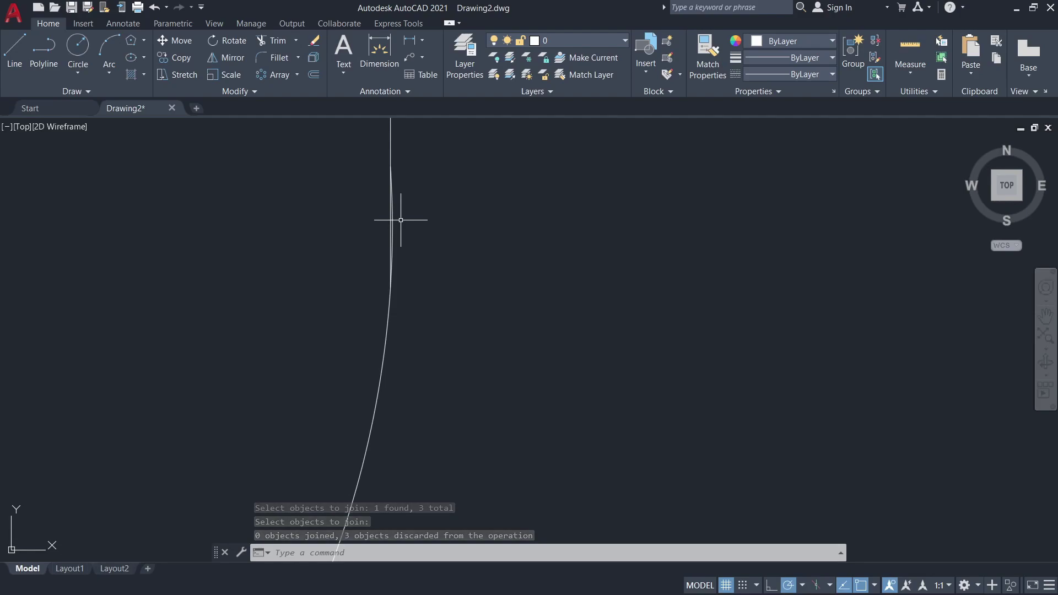
pyautogui.scroll(2, 400, 220)
pyautogui.scroll(2, 407, 220)
pyautogui.moveTo(414, 229); pyautogui.dragTo(454, 317, button='middle')
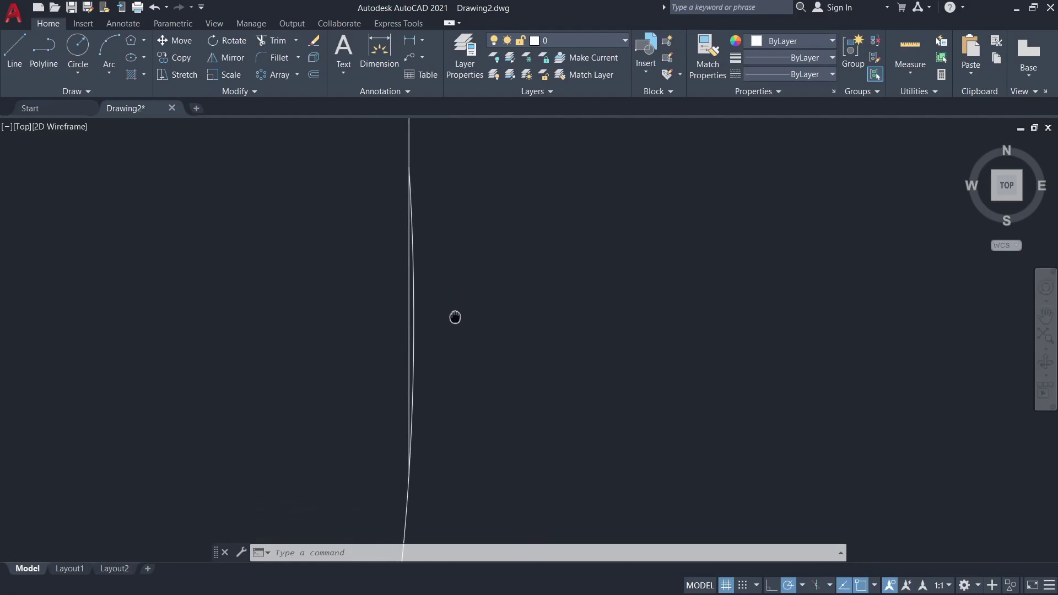
# - Run a TRIM pass around the slot and end it
pyautogui.write('tr')
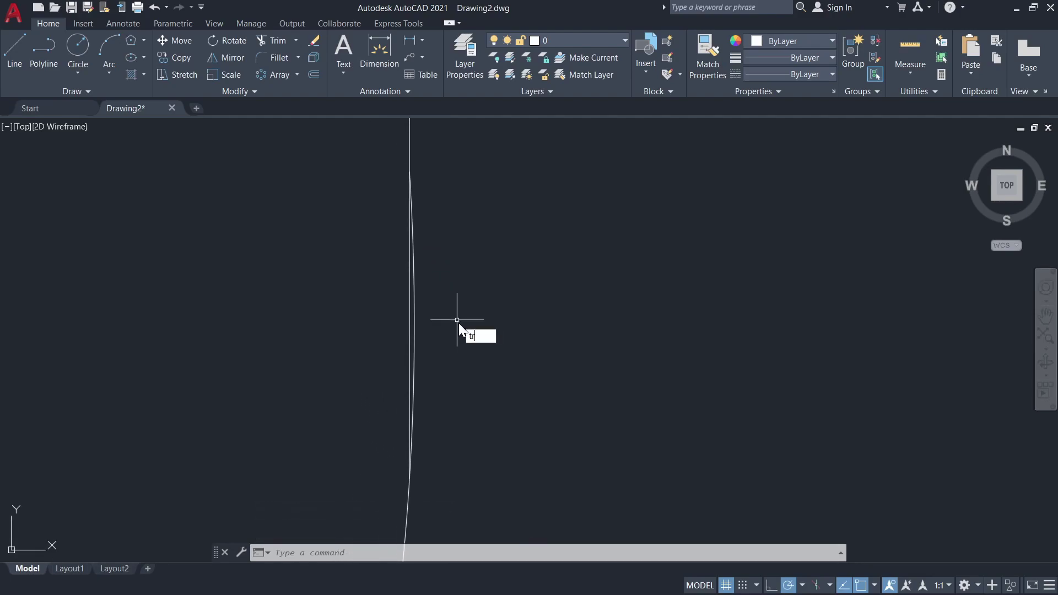
pyautogui.press('Return')
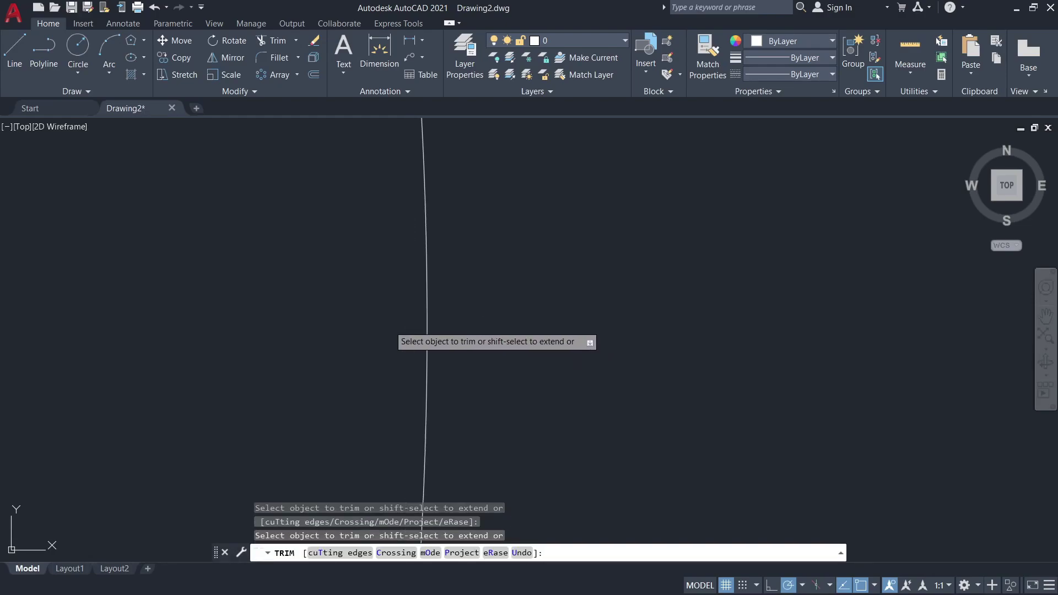
pyautogui.scroll(-5, 397, 336)
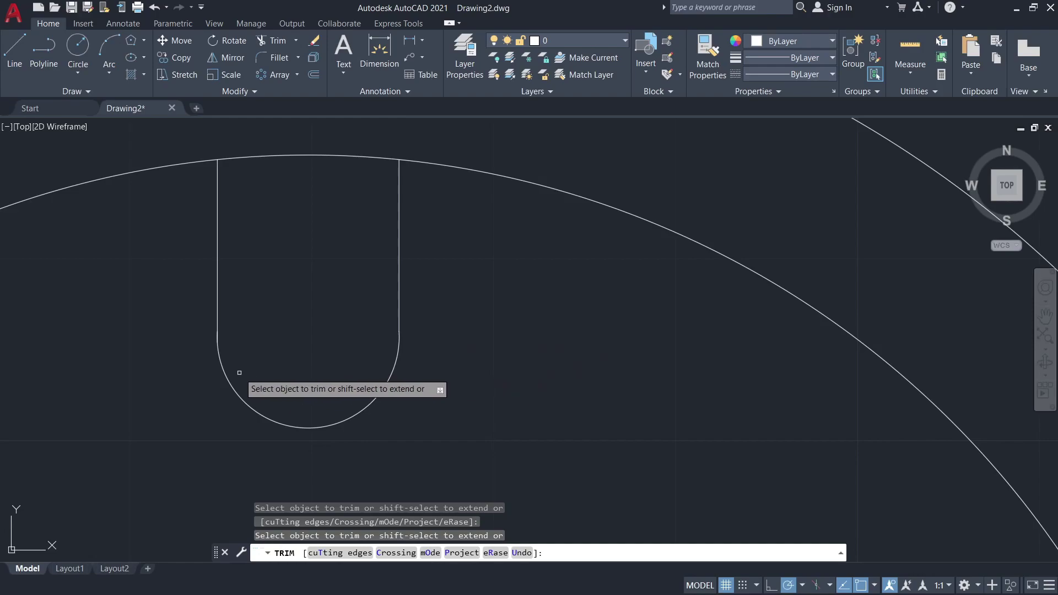
pyautogui.scroll(2, 231, 363)
pyautogui.scroll(2, 221, 347)
pyautogui.scroll(2, 232, 314)
pyautogui.scroll(1, 218, 297)
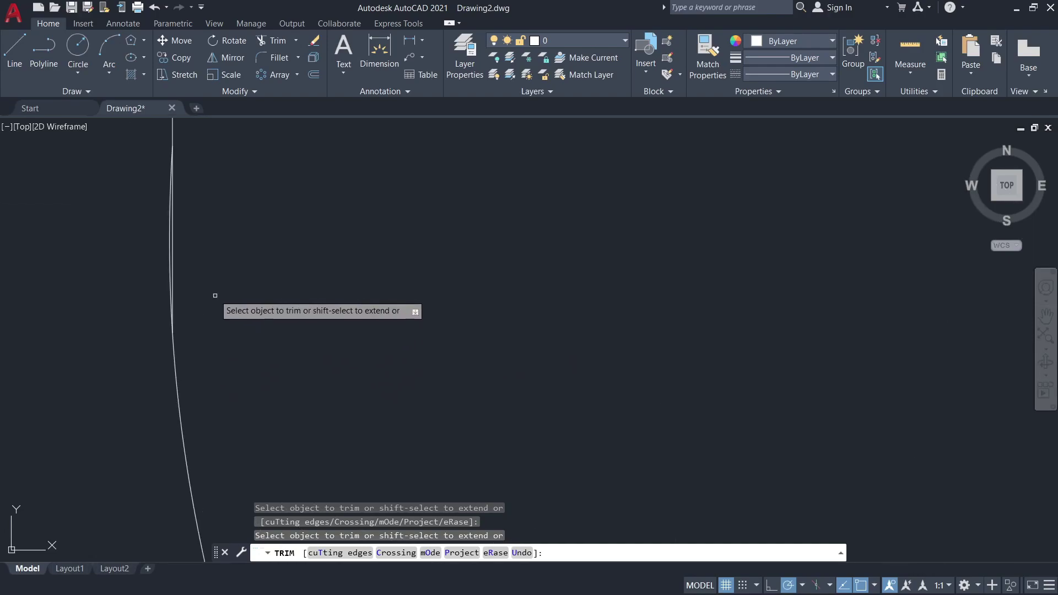
pyautogui.scroll(1, 187, 279)
pyautogui.scroll(-1, 287, 274)
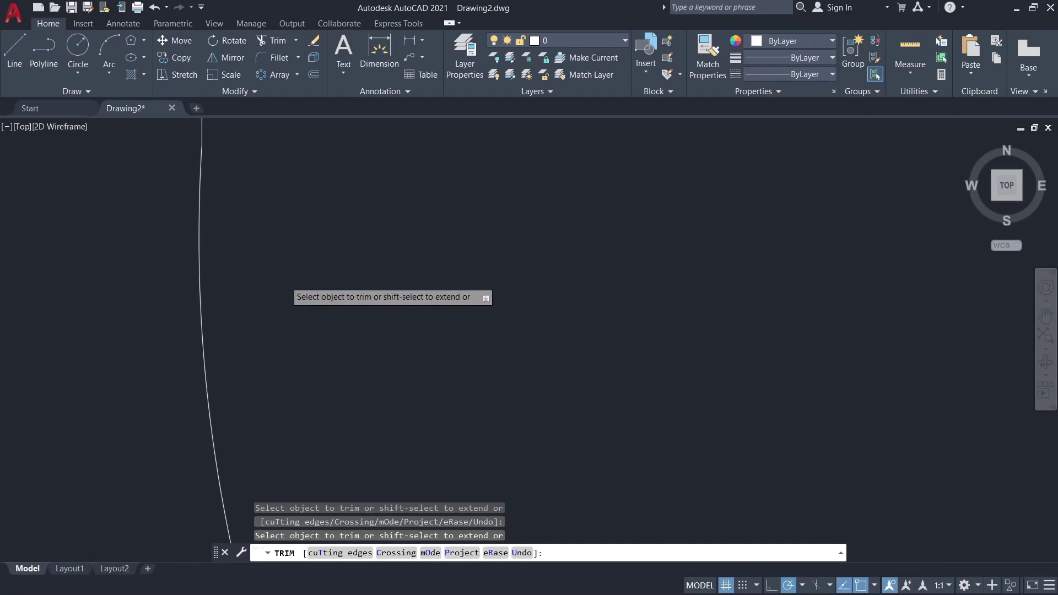
pyautogui.scroll(-3, 484, 328)
pyautogui.scroll(-2, 517, 324)
pyautogui.scroll(-1, 540, 308)
pyautogui.rightClick(540, 308)
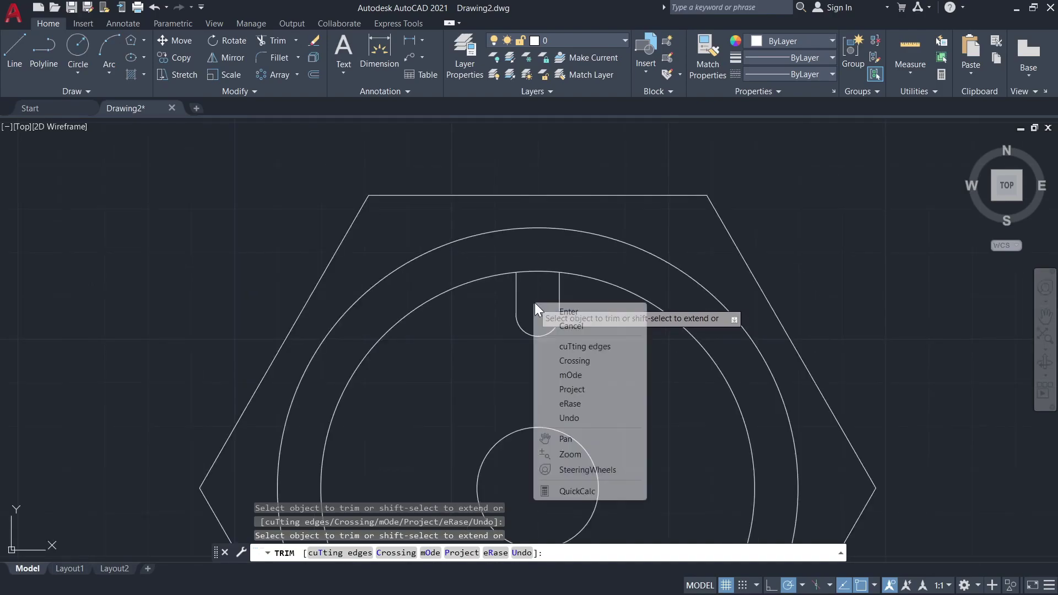
pyautogui.click(547, 308)
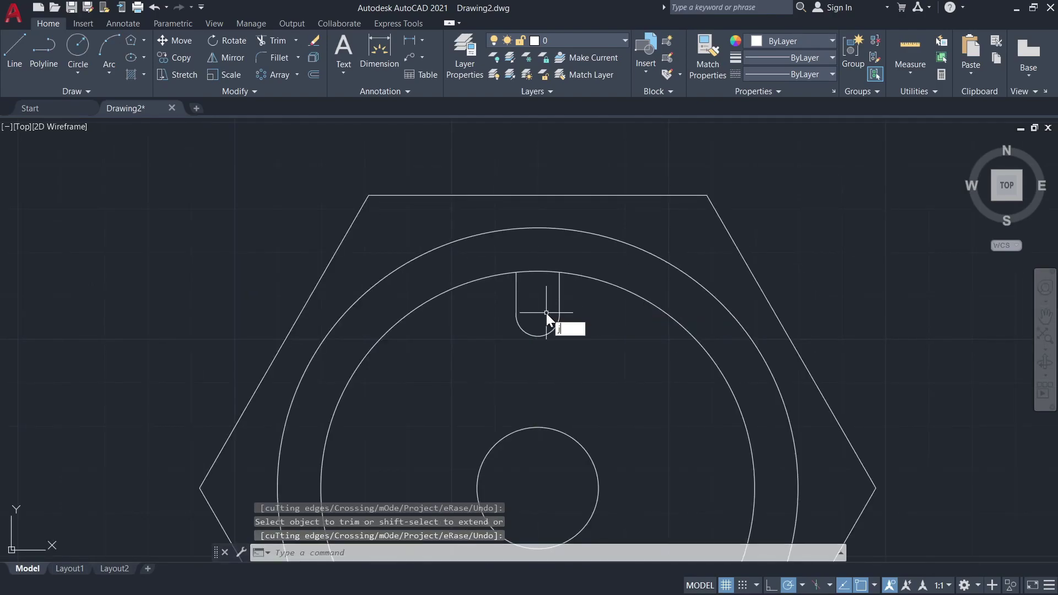
# - Join the slot's bottom arc and both side lines into one polyline
pyautogui.press('Return')
pyautogui.click(556, 325)
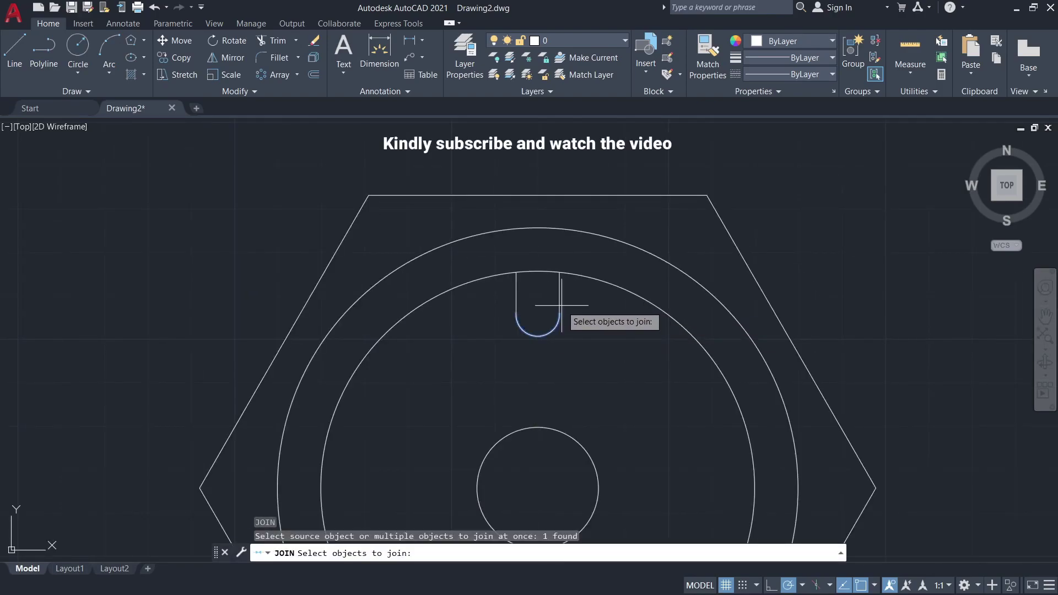
pyautogui.click(562, 301)
pyautogui.click(524, 295)
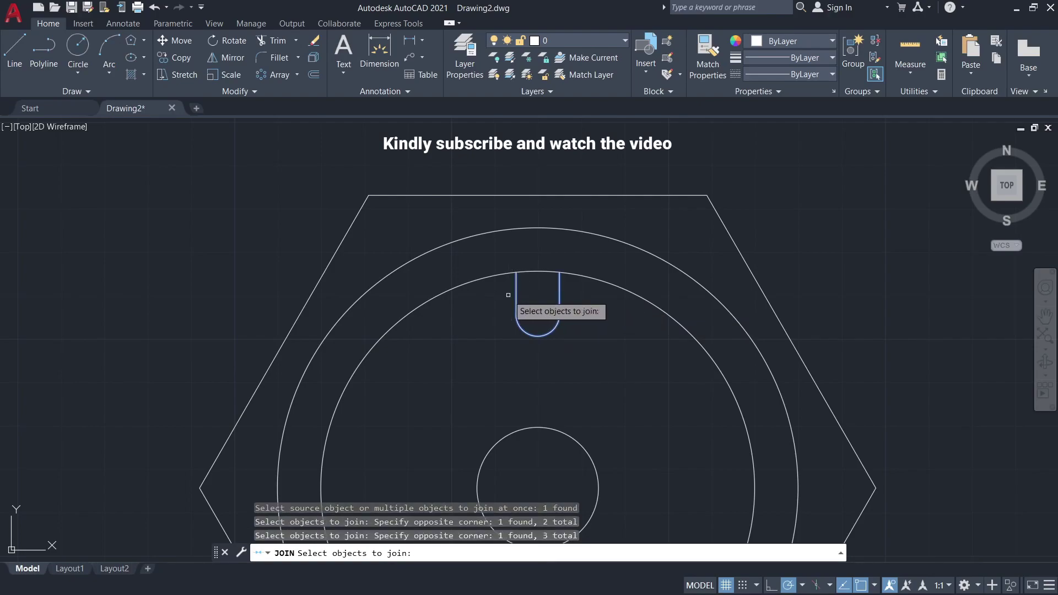
pyautogui.press('Return')
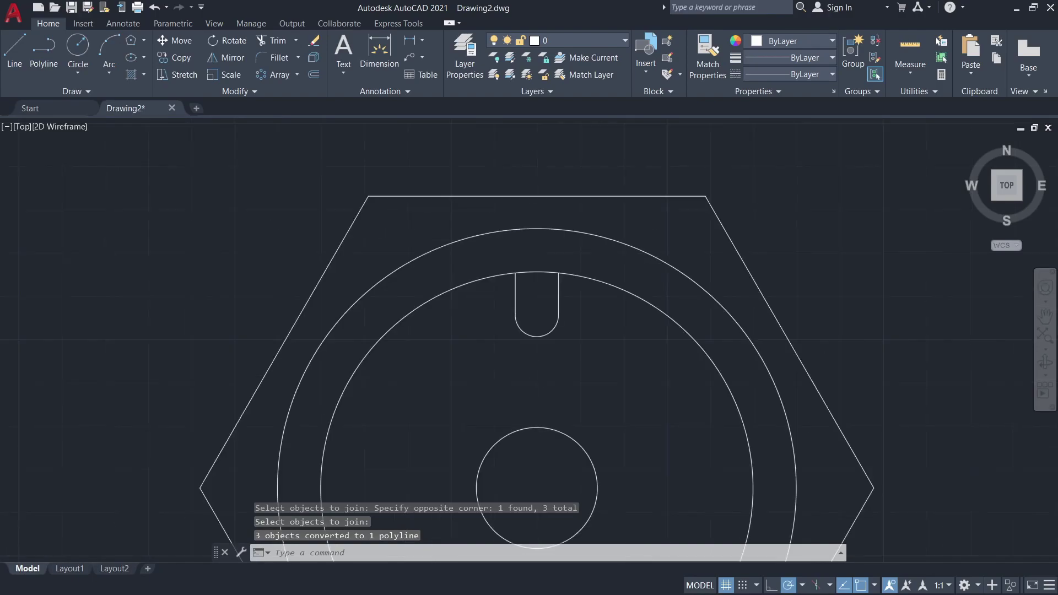
pyautogui.scroll(-2, 547, 391)
# - Polar-array the U-slot about the centre circle with 8 items
pyautogui.click(269, 74)
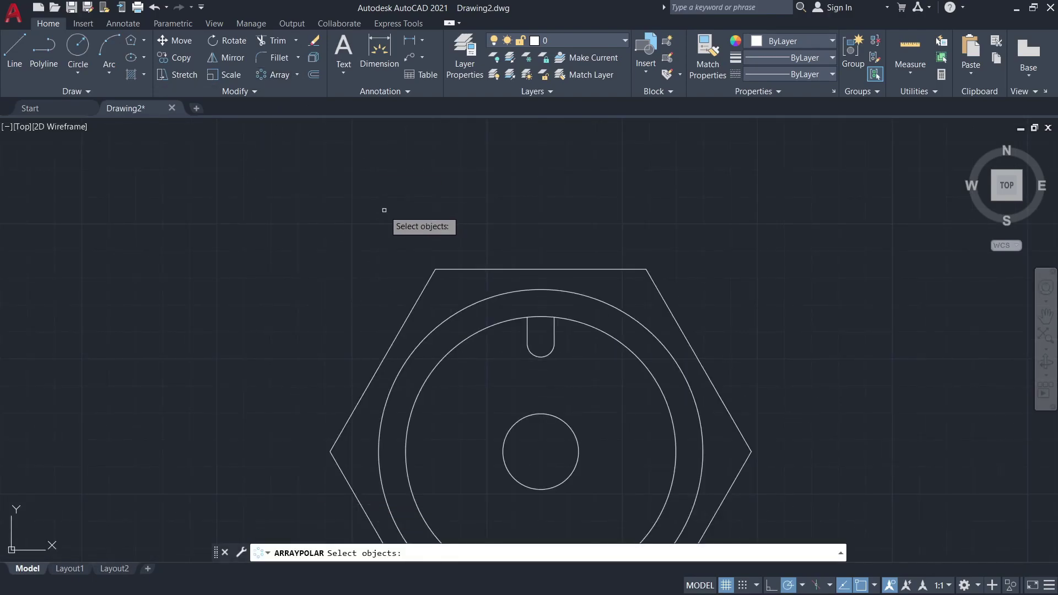
pyautogui.moveTo(429, 294); pyautogui.dragTo(330, 199, button='middle')
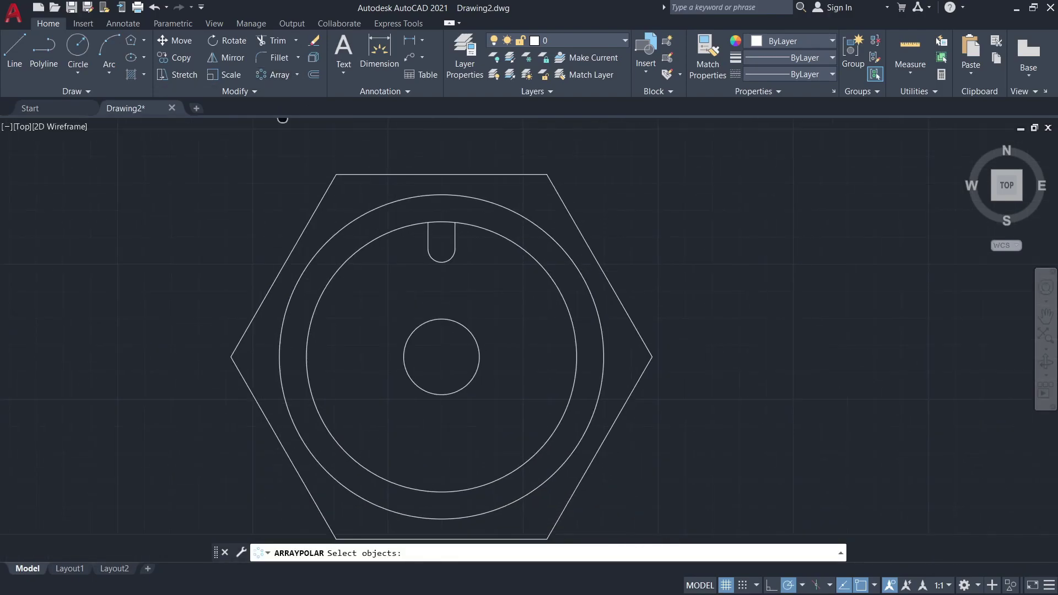
pyautogui.click(442, 262)
pyautogui.press('Return')
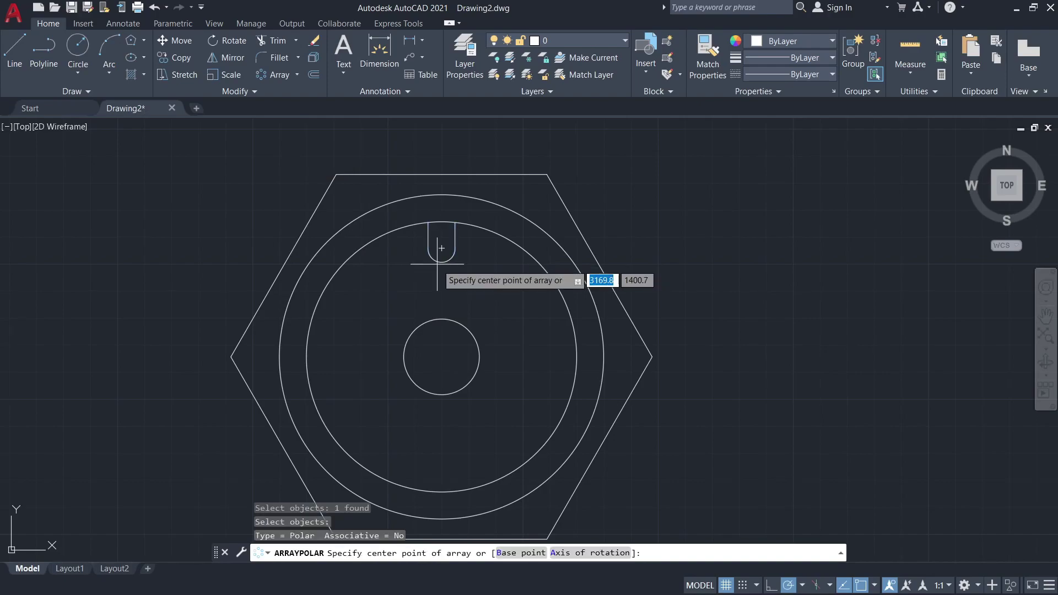
pyautogui.click(442, 356)
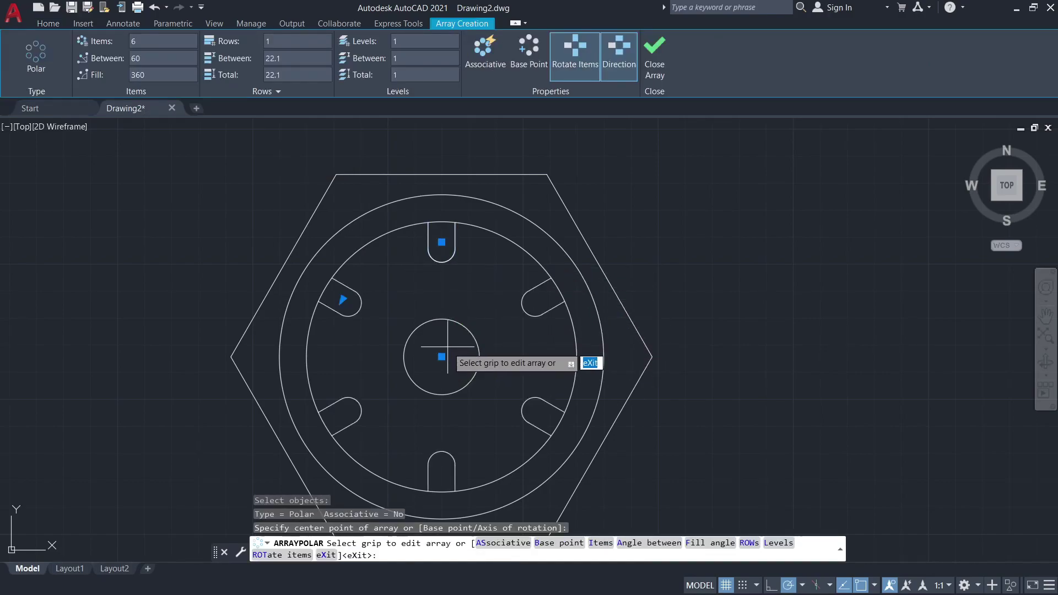
pyautogui.click(155, 40)
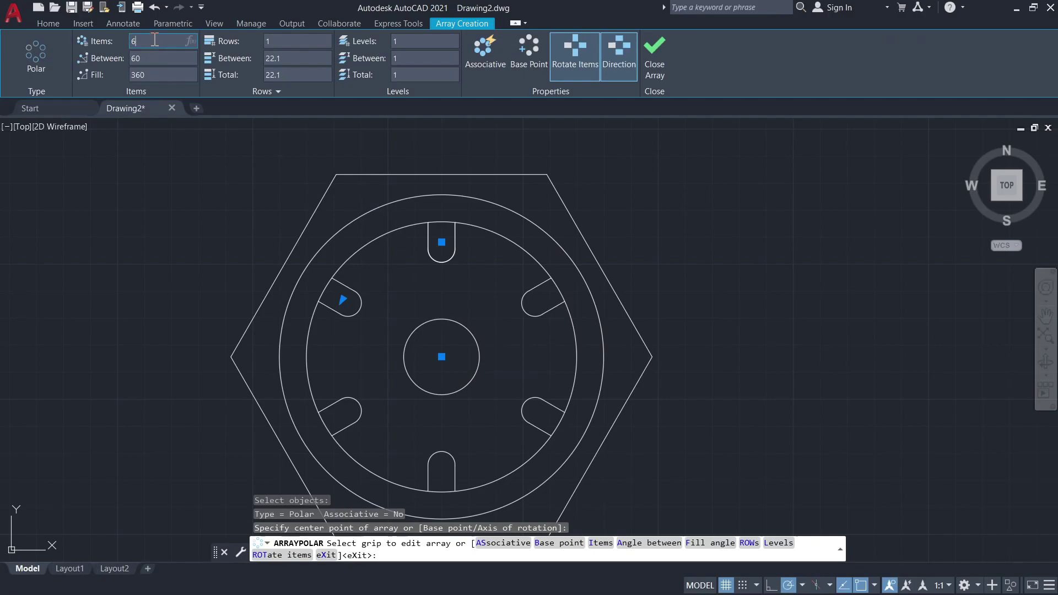
pyautogui.write('8')
pyautogui.press('Return')
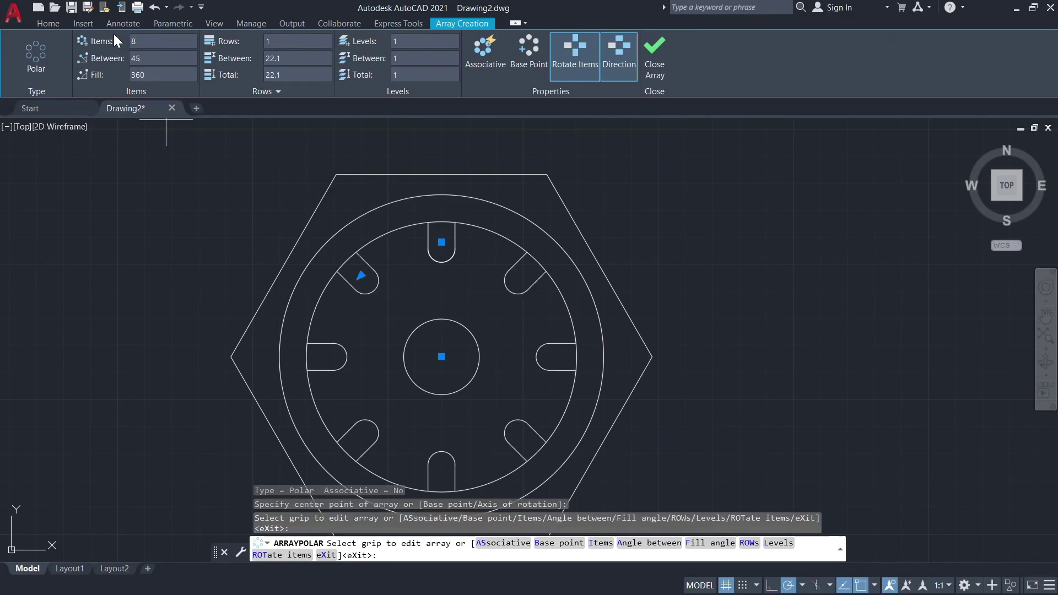
pyautogui.click(659, 63)
pyautogui.scroll(-3, 685, 284)
pyautogui.scroll(-1, 699, 307)
pyautogui.moveTo(699, 307)
pyautogui.mouseDown(button='middle')
pyautogui.moveTo(742, 300)
pyautogui.moveTo(602, 277)
pyautogui.mouseUp(button='middle')
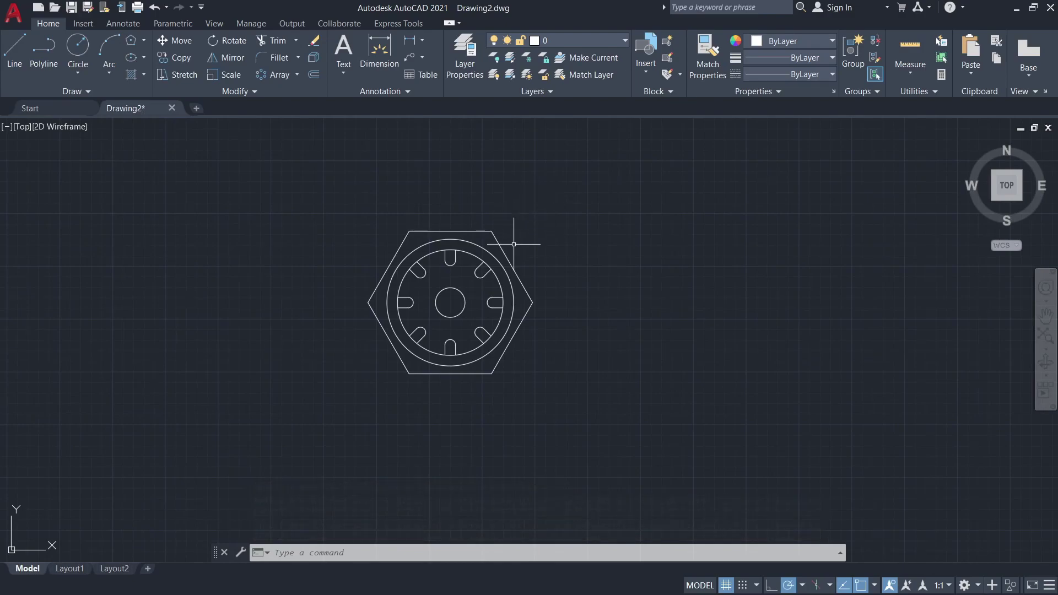
# - Select the nut's small centre circle and set its colour to Green in Properties
pyautogui.click(488, 243)
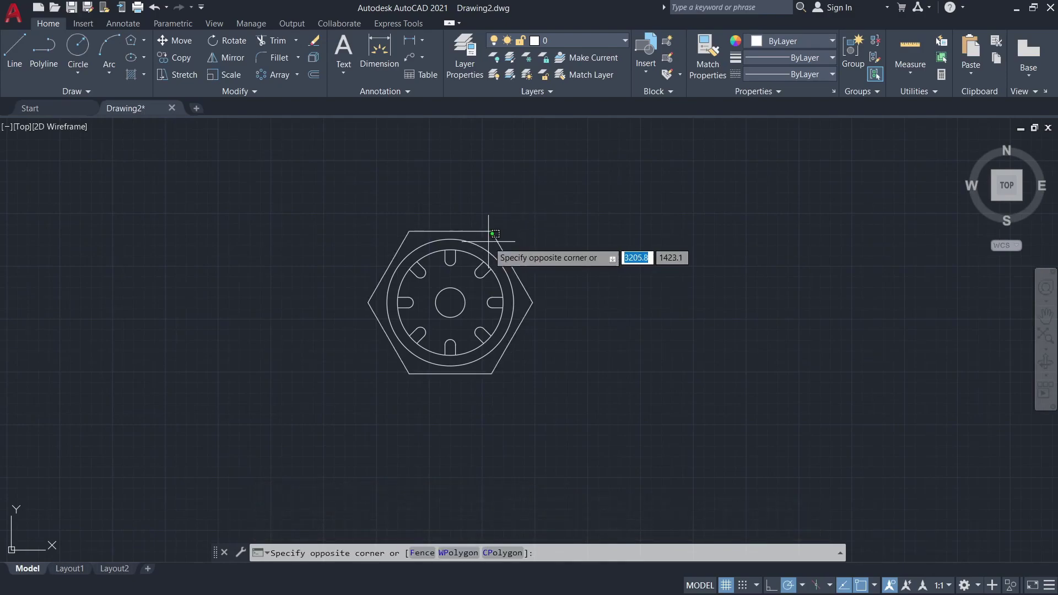
pyautogui.press('Escape')
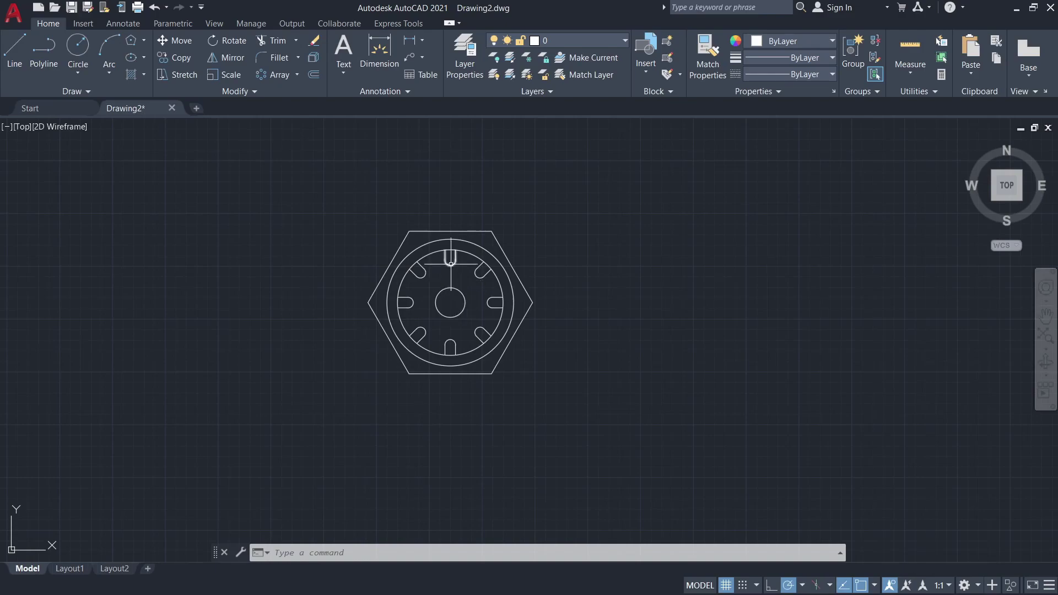
pyautogui.click(464, 304)
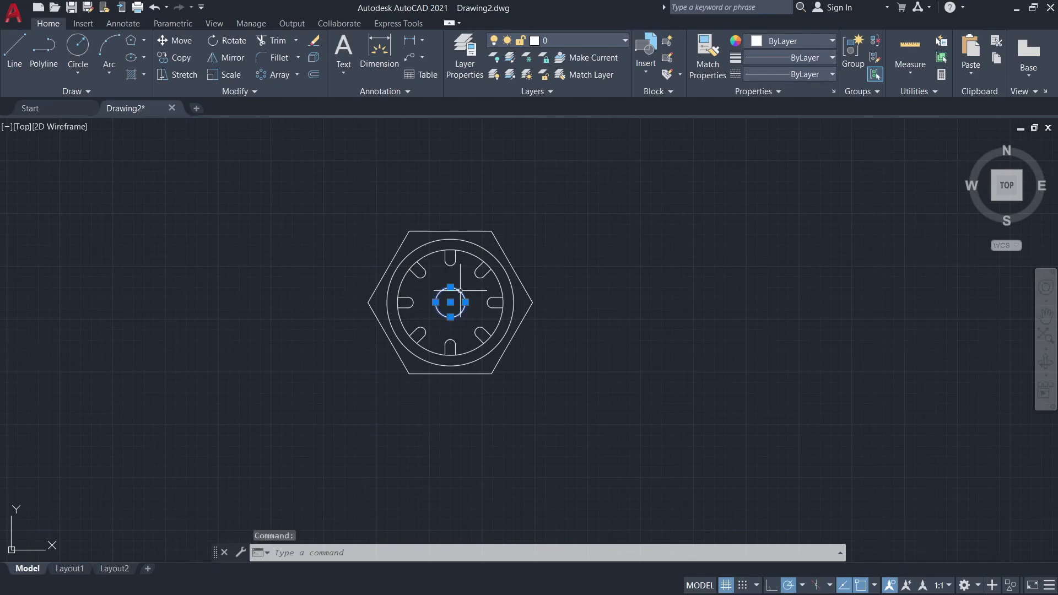
pyautogui.rightClick(457, 305)
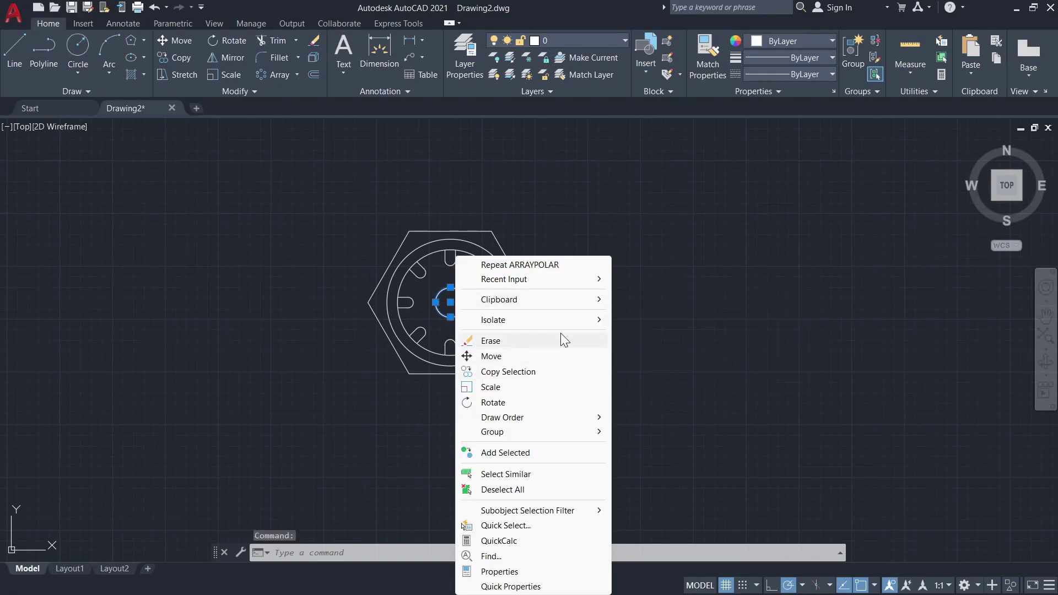
pyautogui.click(656, 255)
pyautogui.click(595, 280)
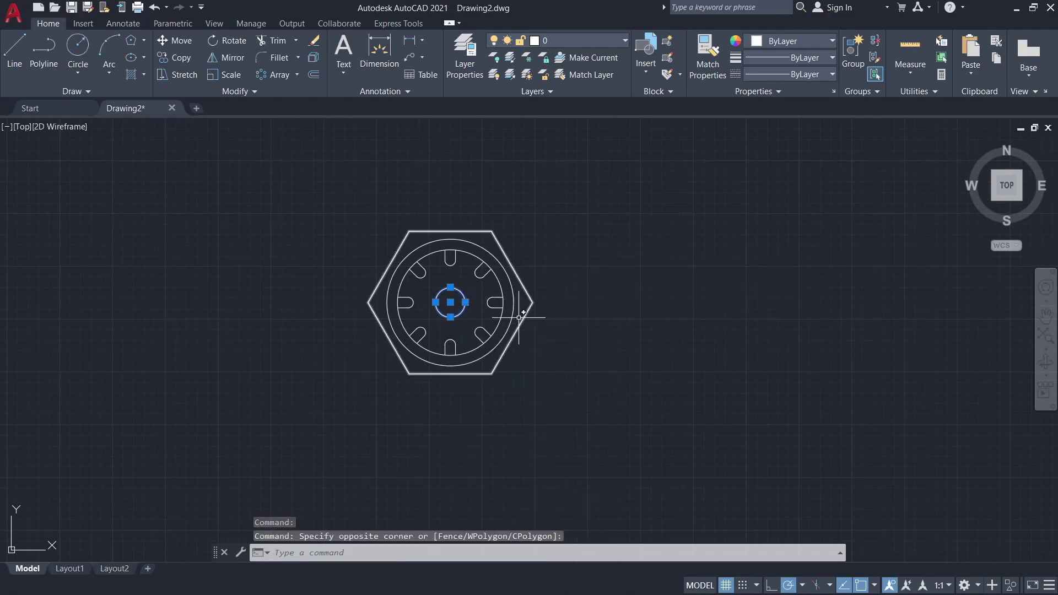
pyautogui.click(791, 42)
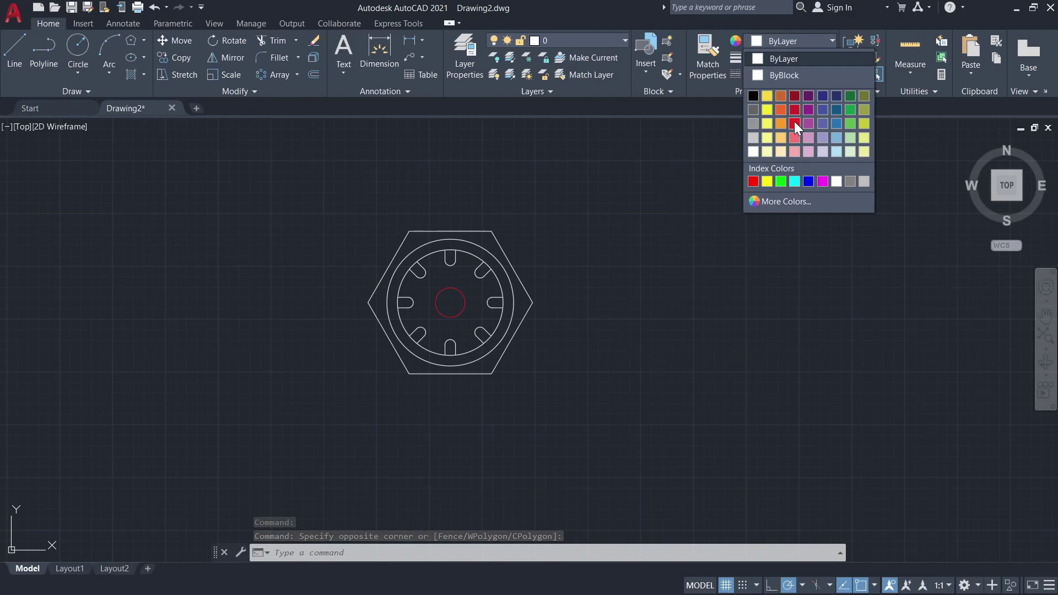
pyautogui.click(781, 181)
pyautogui.click(668, 306)
pyautogui.press('Escape')
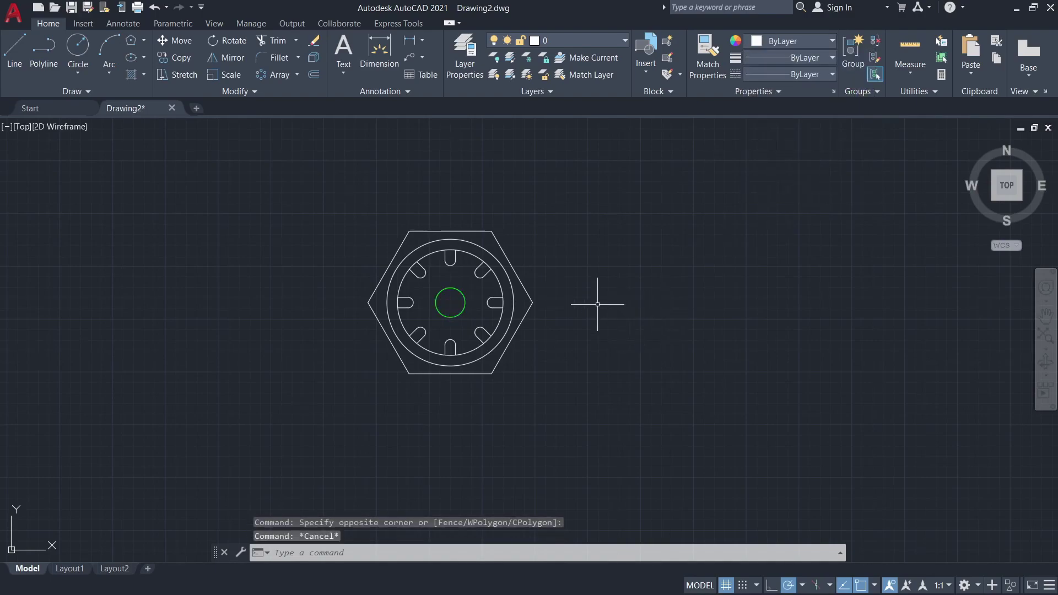
pyautogui.scroll(2, 512, 300)
# - Zoom in and recolour the top U-slot Green from the Properties colour list
pyautogui.scroll(2, 483, 296)
pyautogui.click(406, 223)
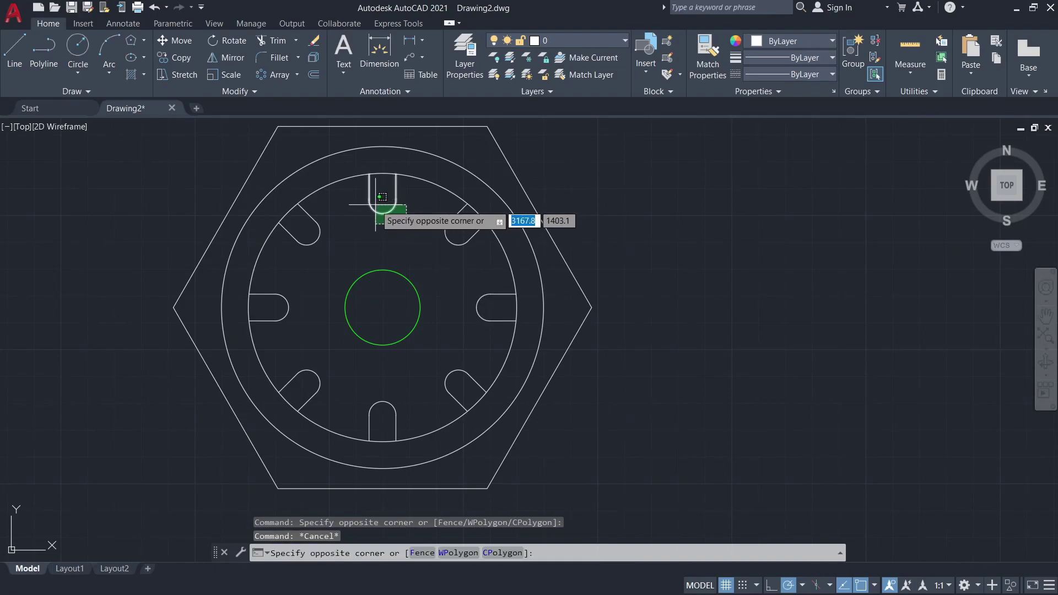
pyautogui.click(829, 41)
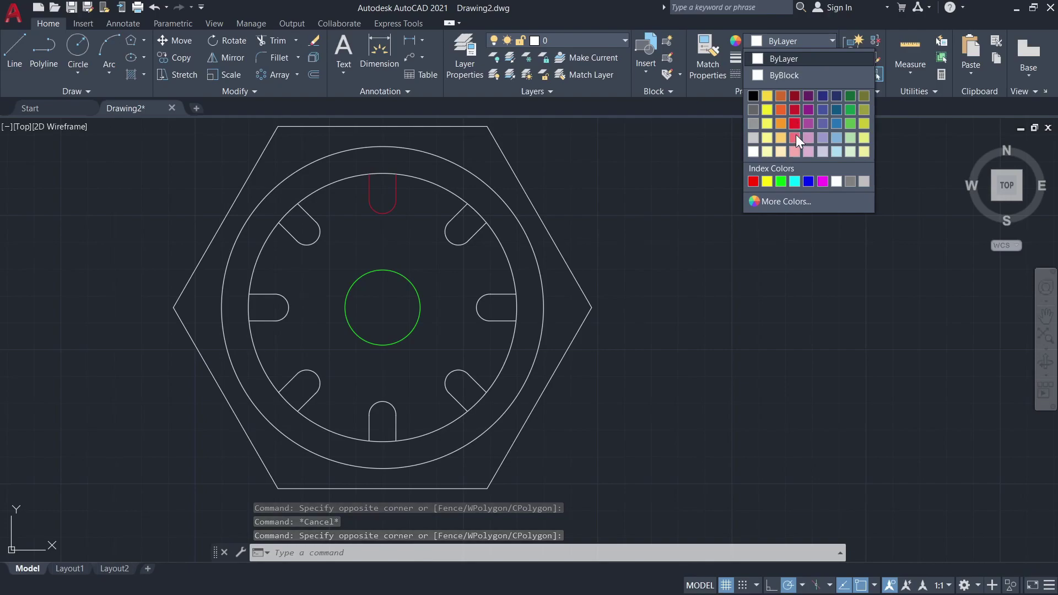
pyautogui.click(781, 182)
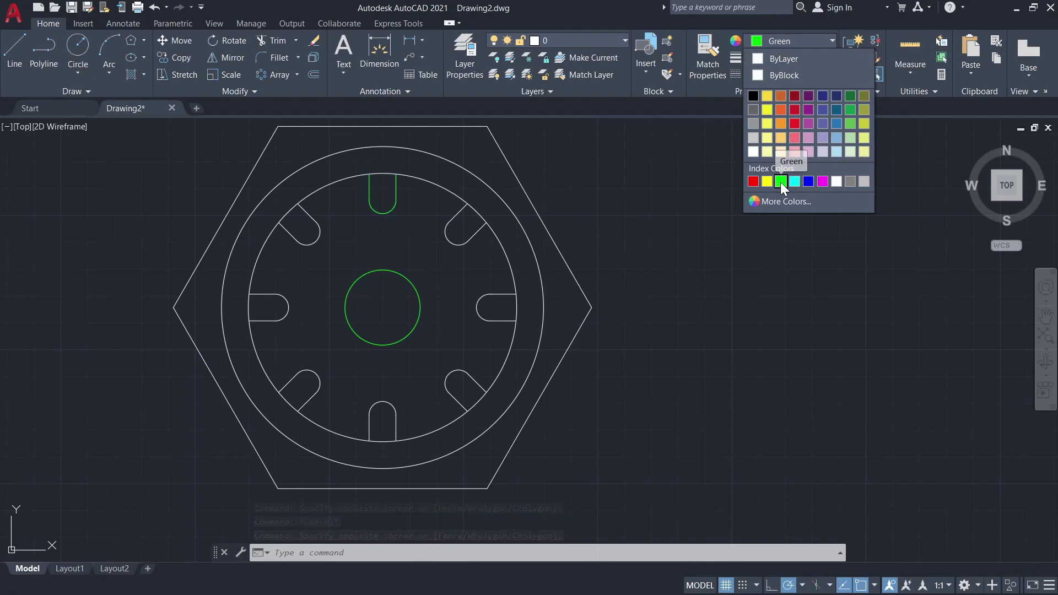
pyautogui.press('Escape')
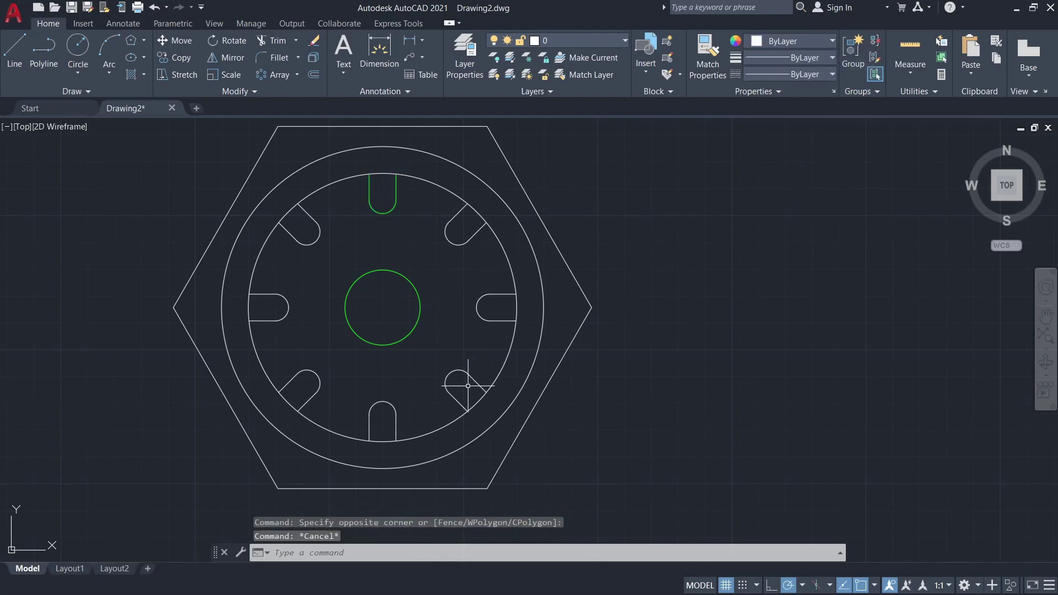
# - Window-select the seven remaining white U-slots around the nut
pyautogui.click(430, 412)
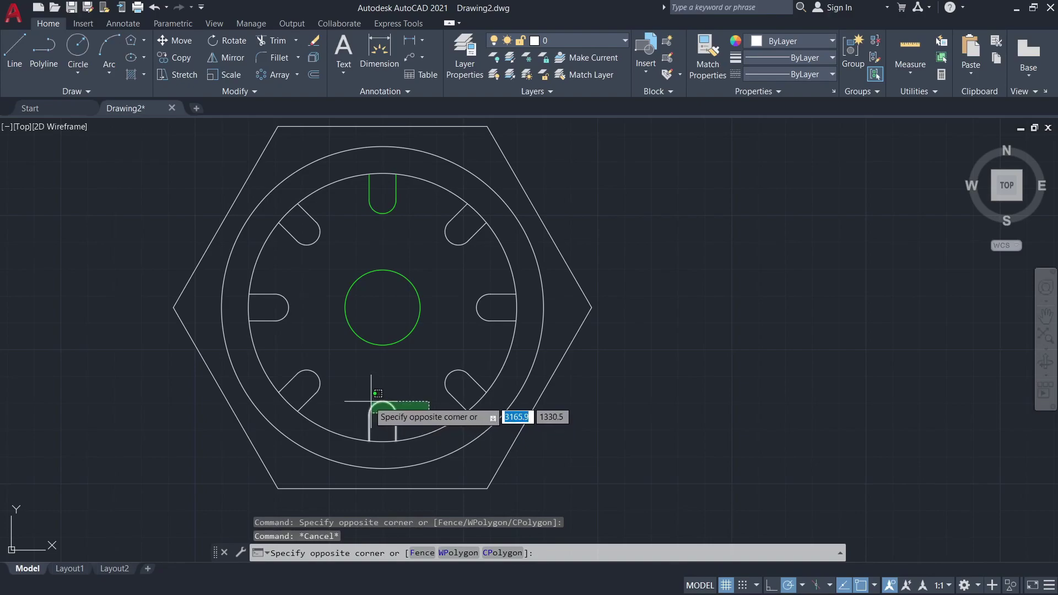
pyautogui.click(304, 362)
pyautogui.click(483, 328)
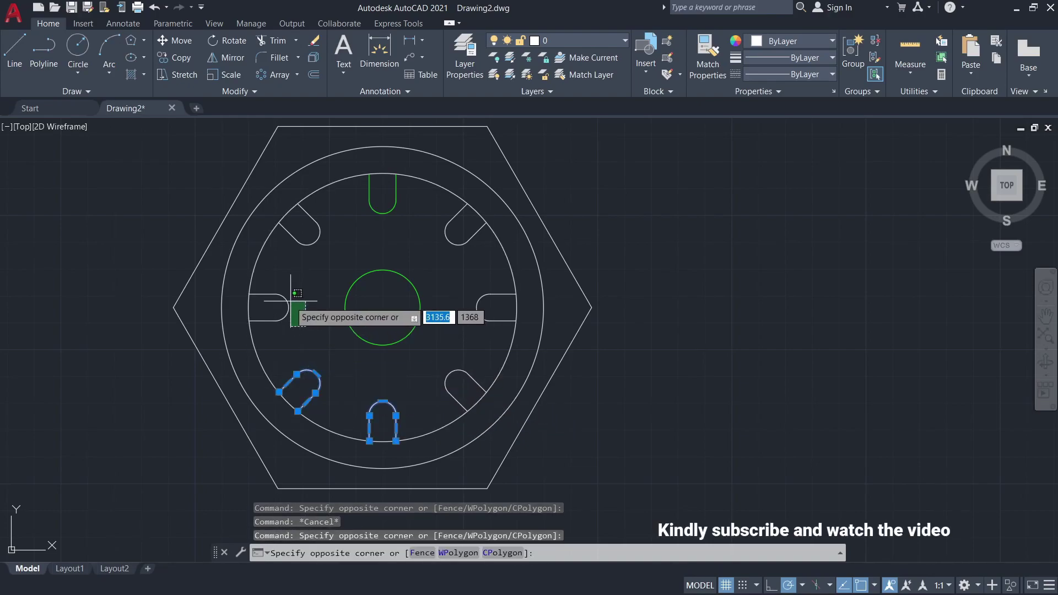
pyautogui.click(255, 265)
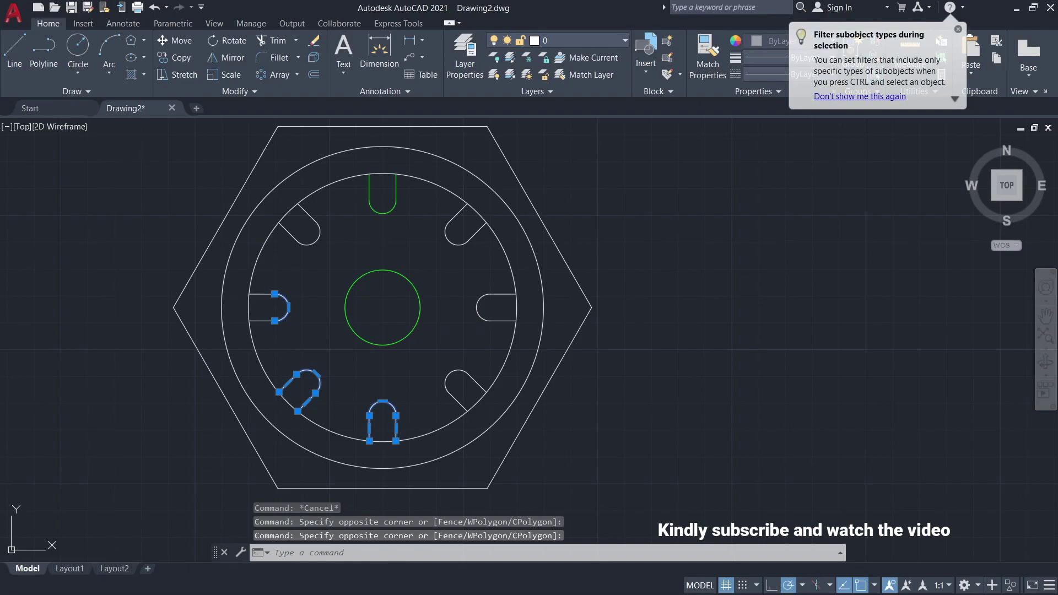
pyautogui.click(262, 293)
pyautogui.click(262, 321)
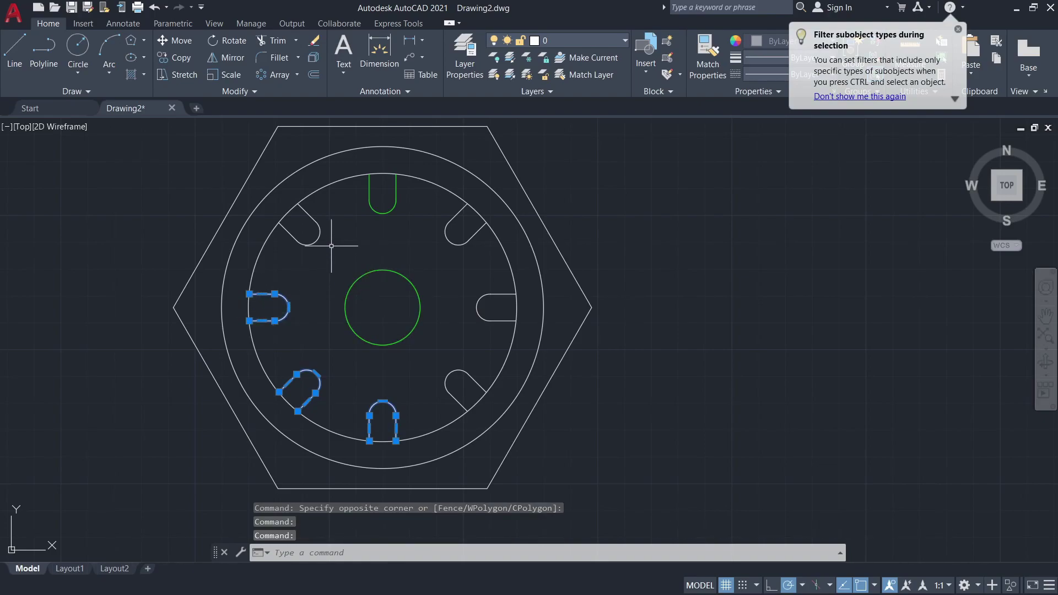
pyautogui.moveTo(332, 246)
pyautogui.mouseDown()
pyautogui.moveTo(303, 225)
pyautogui.moveTo(305, 213)
pyautogui.mouseUp()
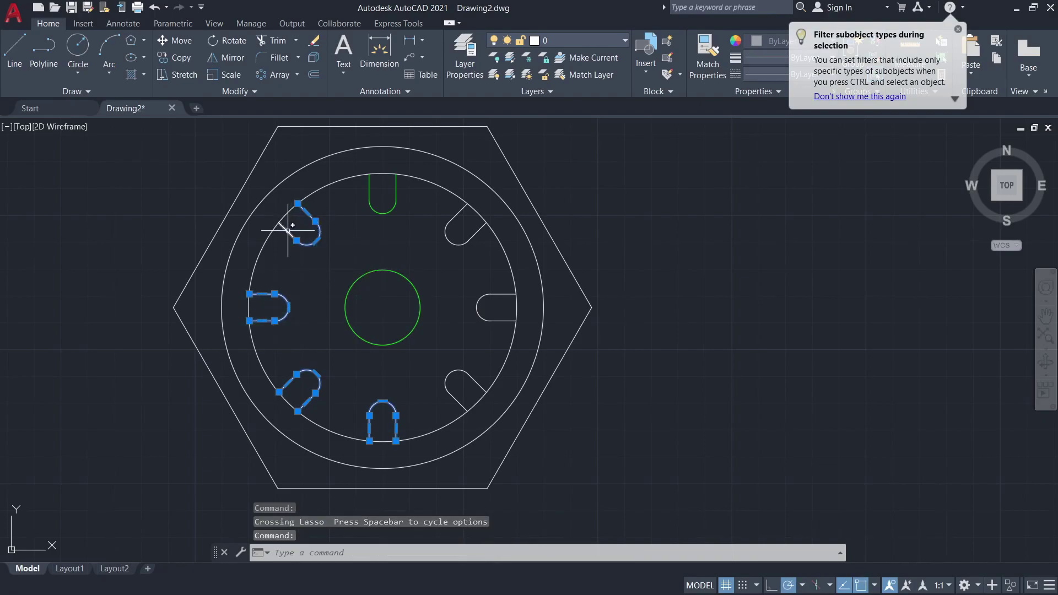
pyautogui.click(494, 334)
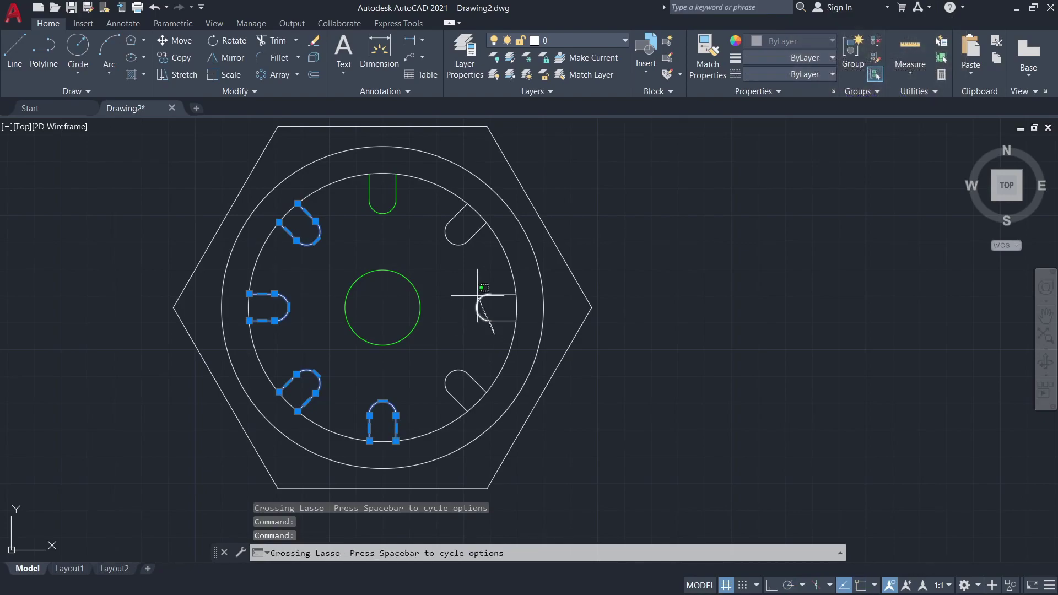
pyautogui.moveTo(494, 334); pyautogui.dragTo(442, 225)
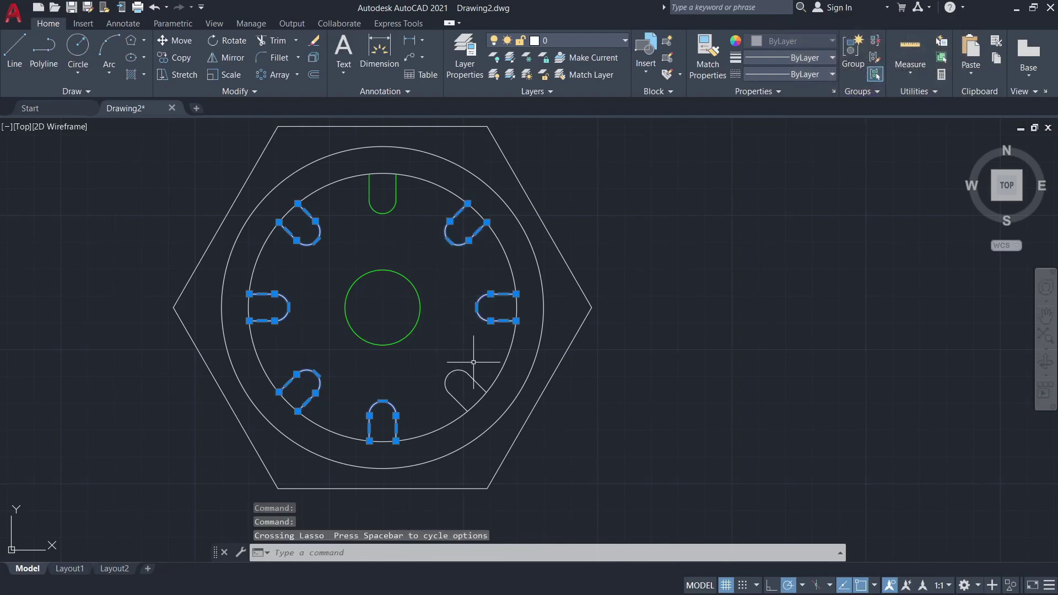
pyautogui.moveTo(474, 362); pyautogui.dragTo(440, 414)
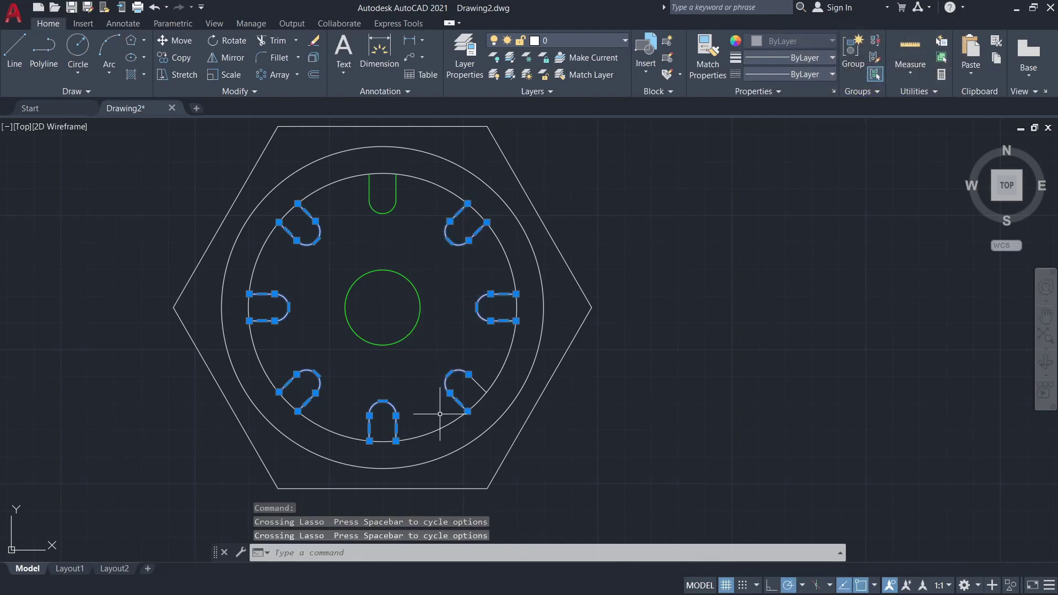
pyautogui.click(478, 383)
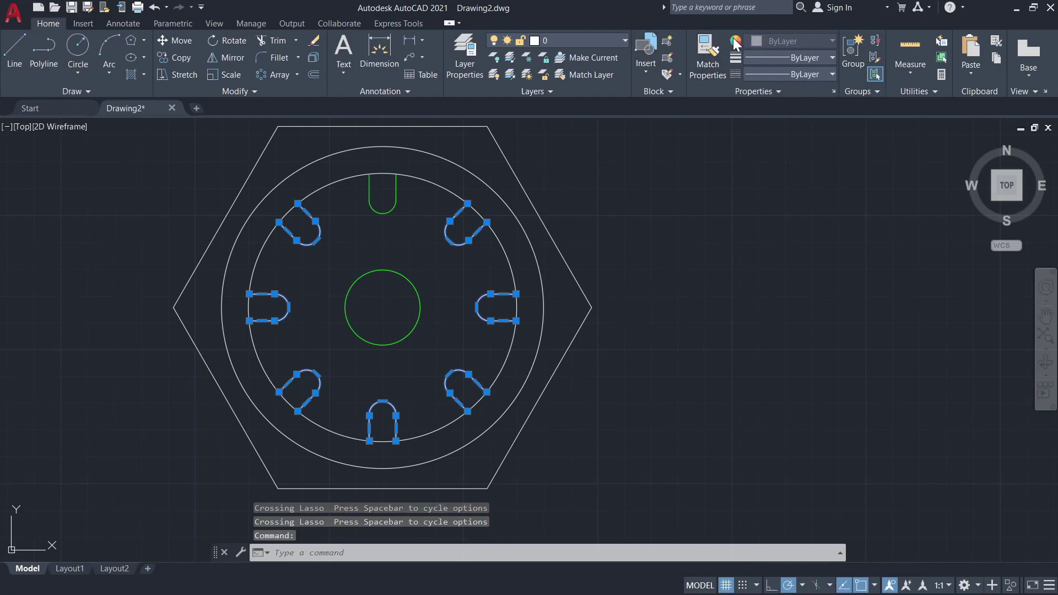
# - Check the slots' lineweight and linetype, leaving ByLayer, then clear the selection
pyautogui.click(826, 58)
pyautogui.click(821, 72)
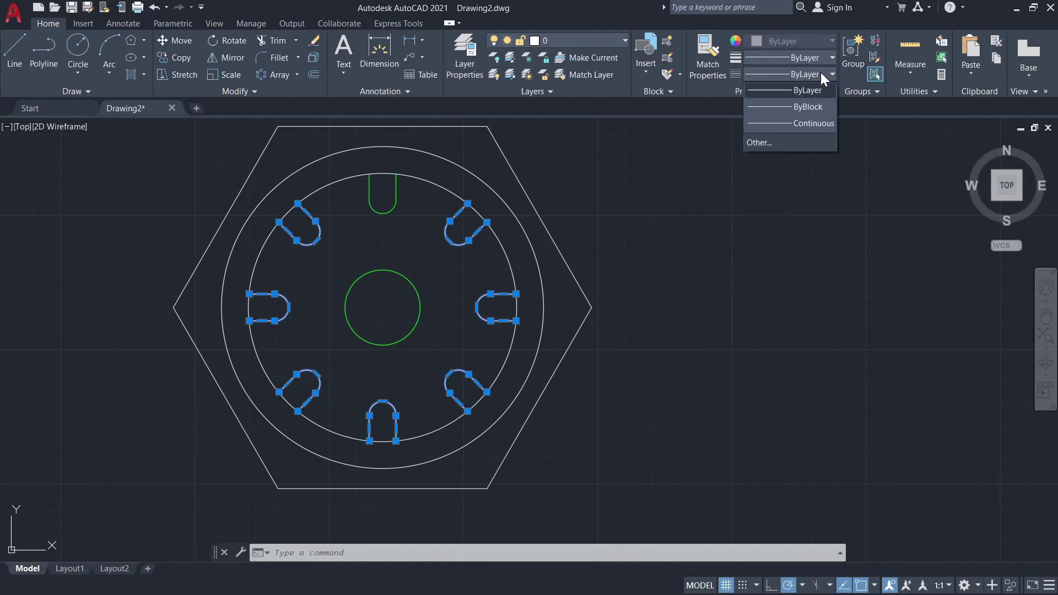
pyautogui.click(821, 72)
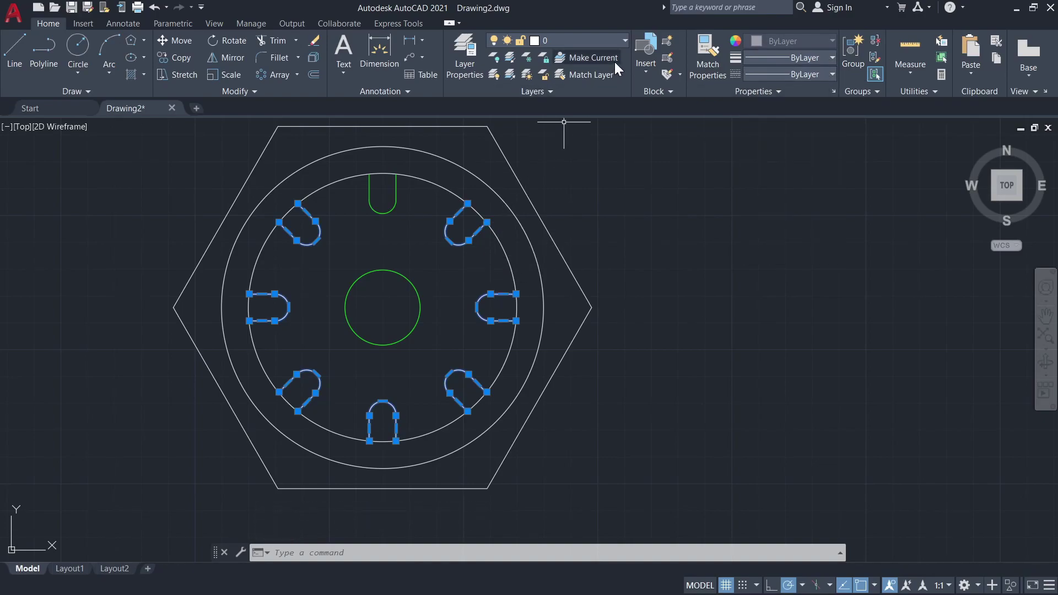
pyautogui.rightClick(460, 243)
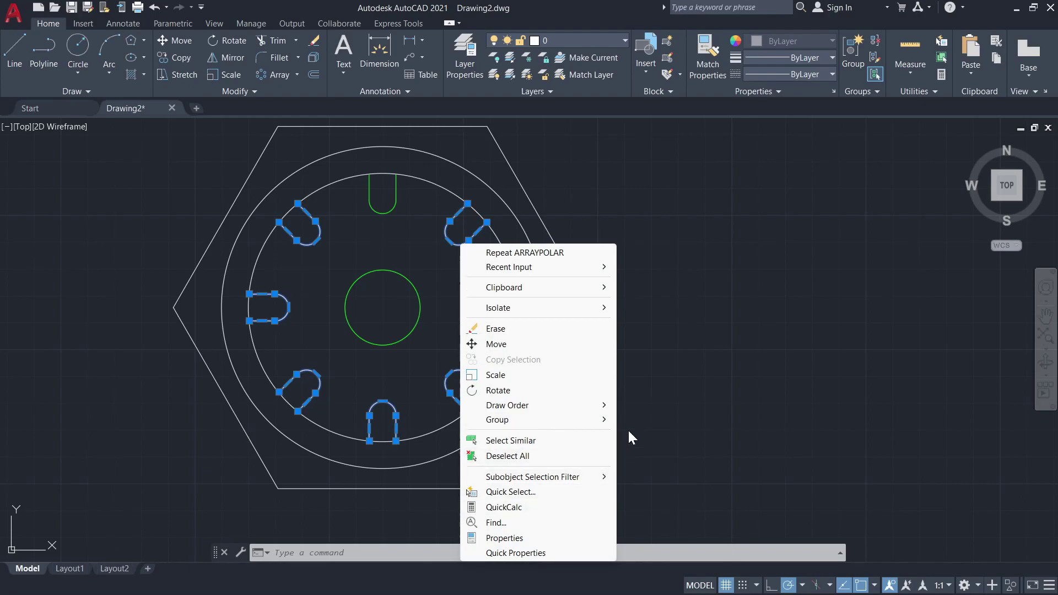
pyautogui.press('Escape')
pyautogui.press('Escape')
# - Turn the upper-left and left U-slots Green
pyautogui.click(337, 240)
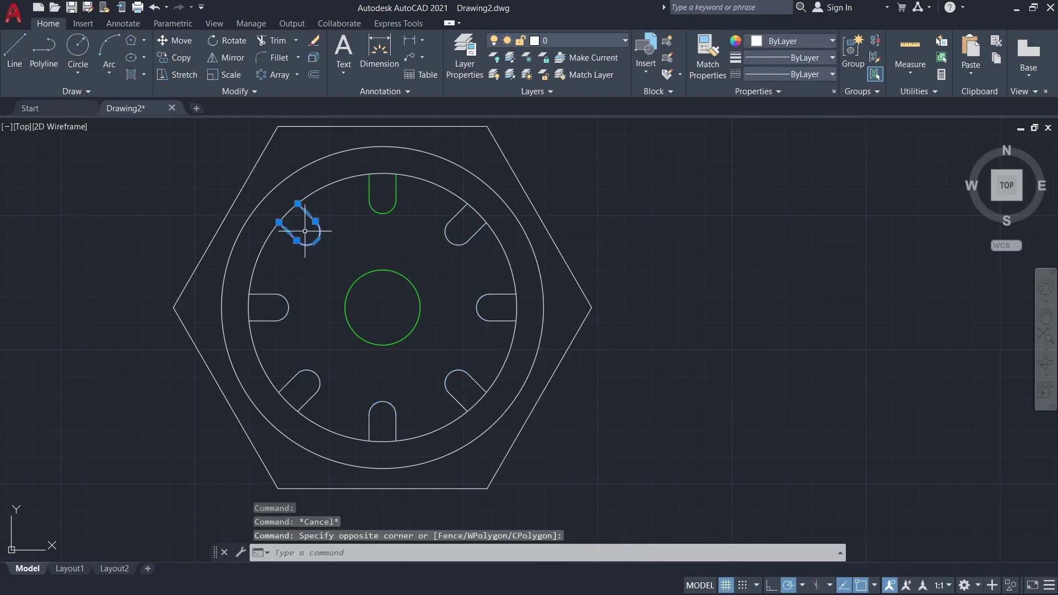
pyautogui.click(802, 41)
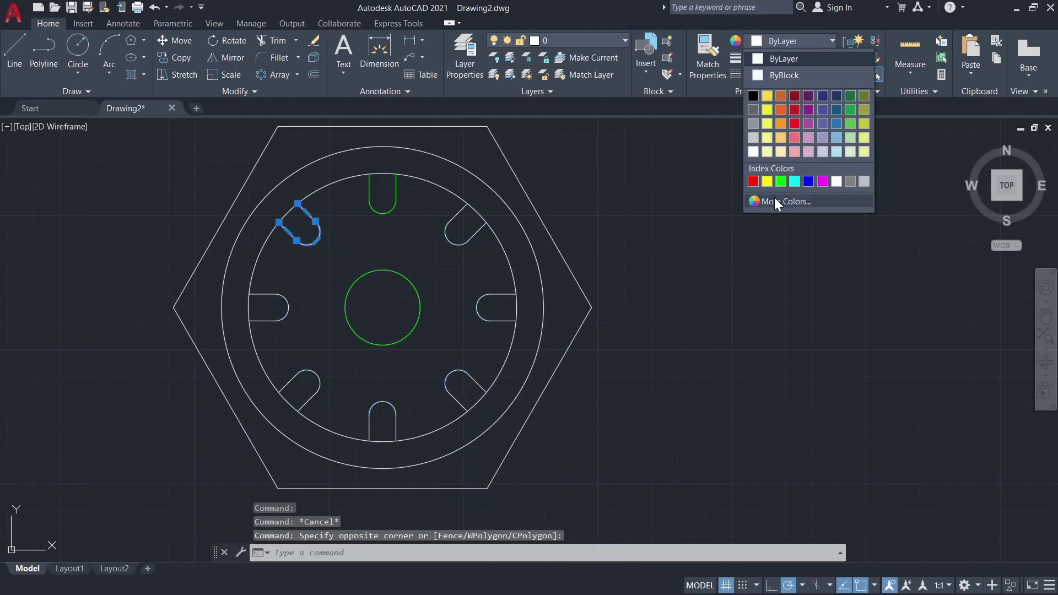
pyautogui.click(780, 180)
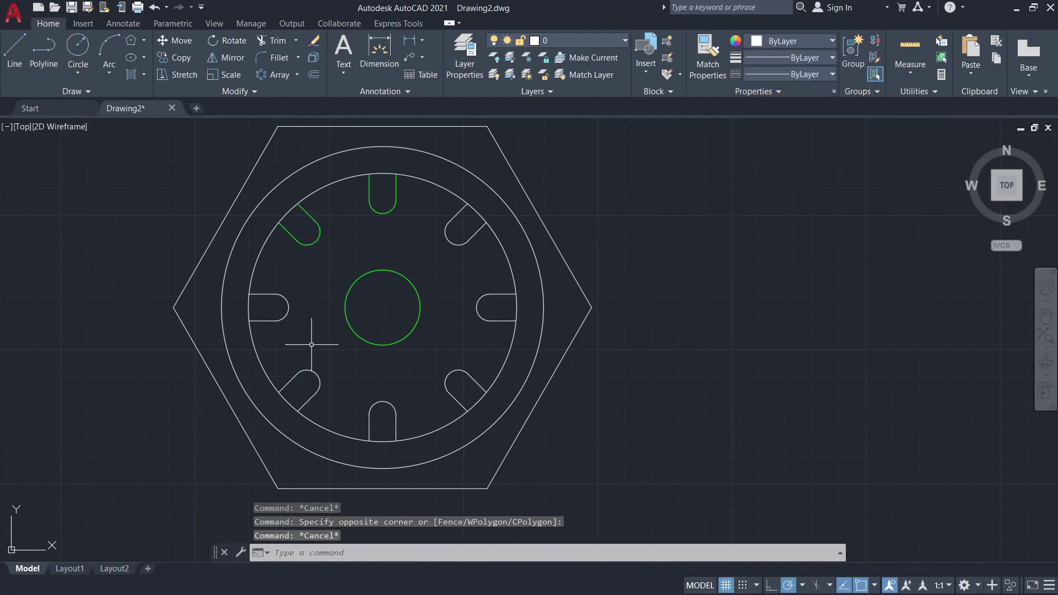
pyautogui.click(311, 341)
pyautogui.click(279, 296)
pyautogui.click(778, 41)
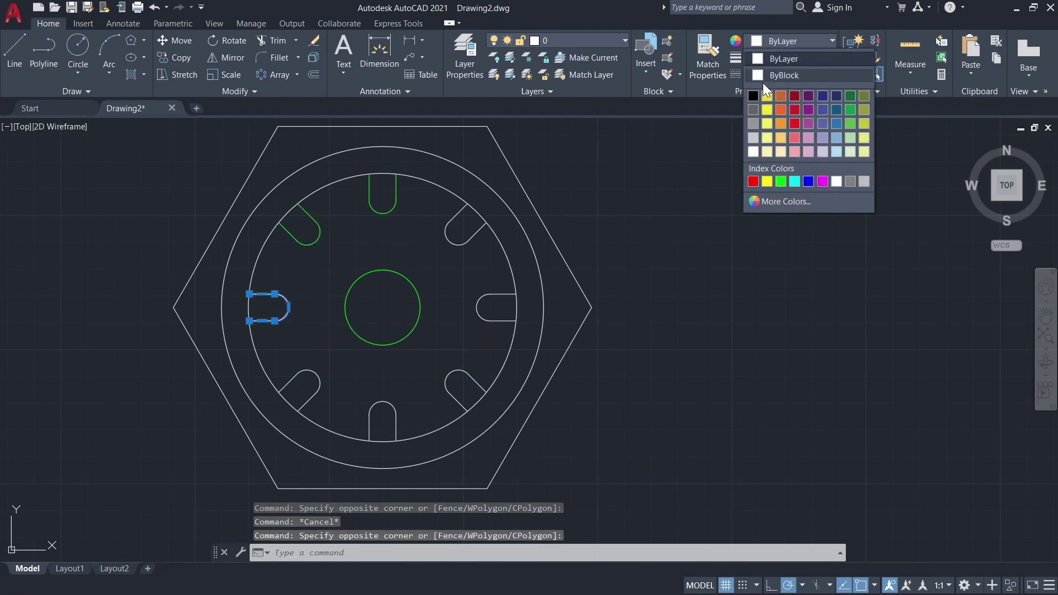
pyautogui.click(782, 181)
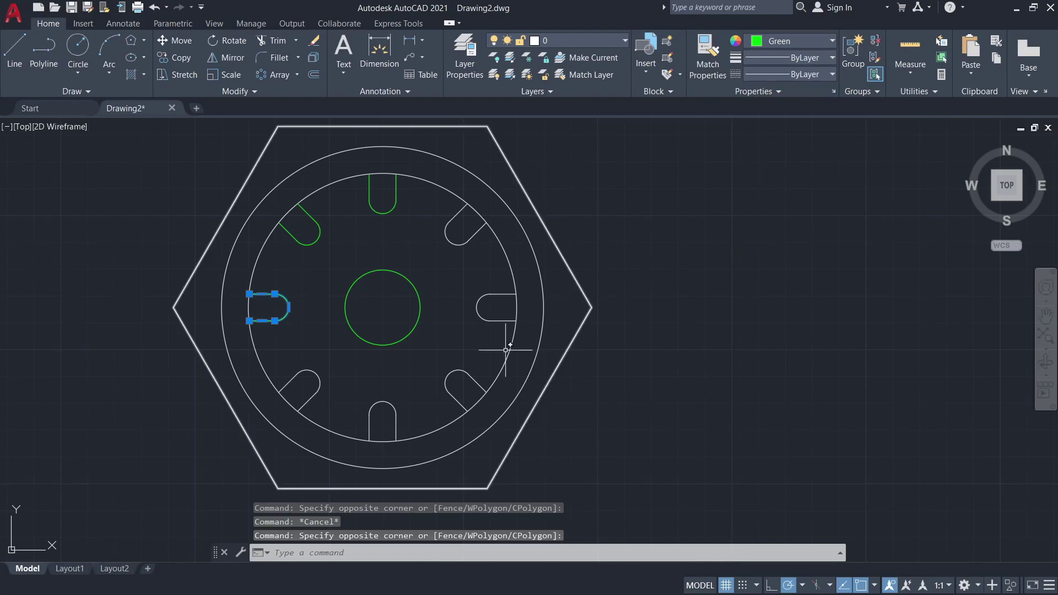
# - Reselect just the lower-left U-slot and make it Green
pyautogui.click(417, 409)
pyautogui.click(302, 376)
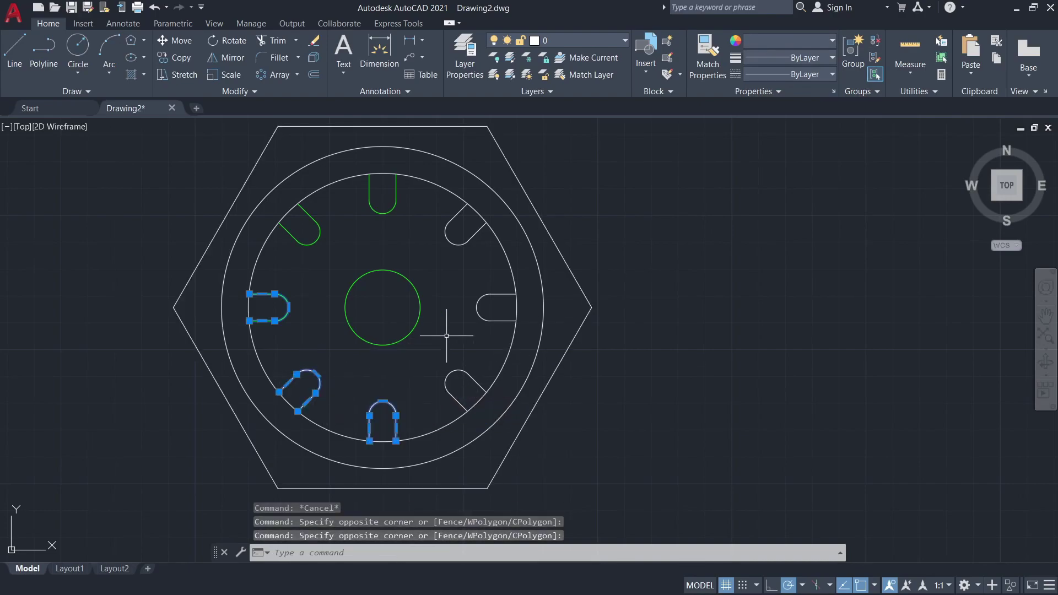
pyautogui.press('Escape')
pyautogui.press('Escape')
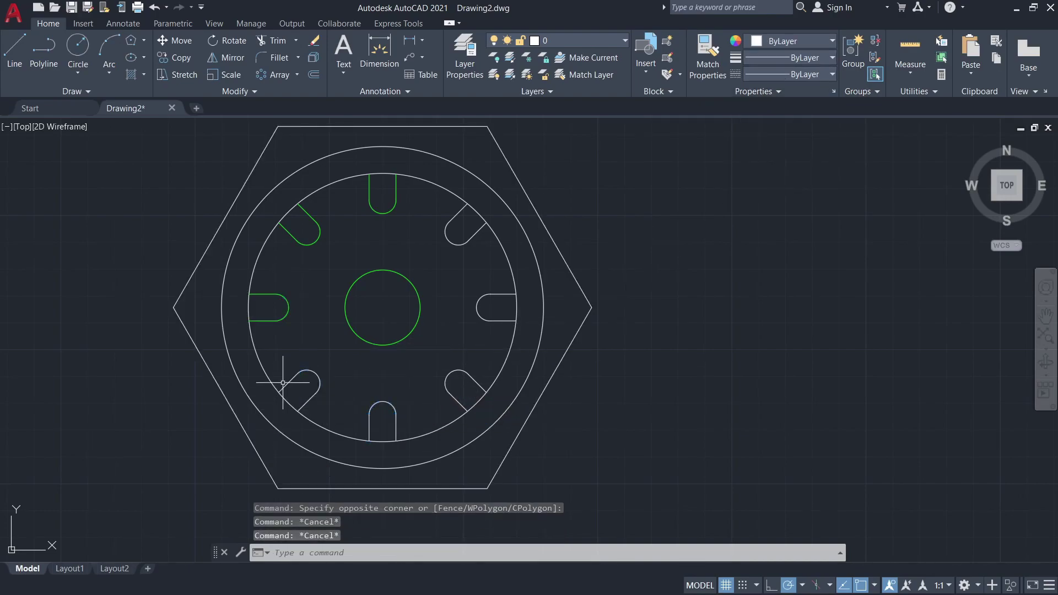
pyautogui.click(341, 385)
pyautogui.click(301, 364)
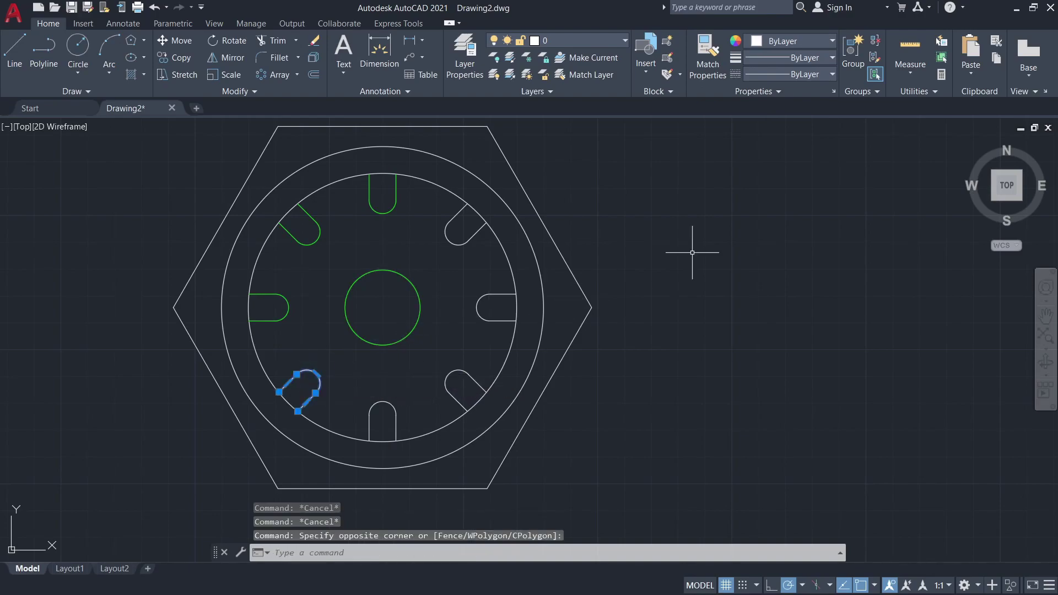
pyautogui.click(771, 42)
pyautogui.click(781, 185)
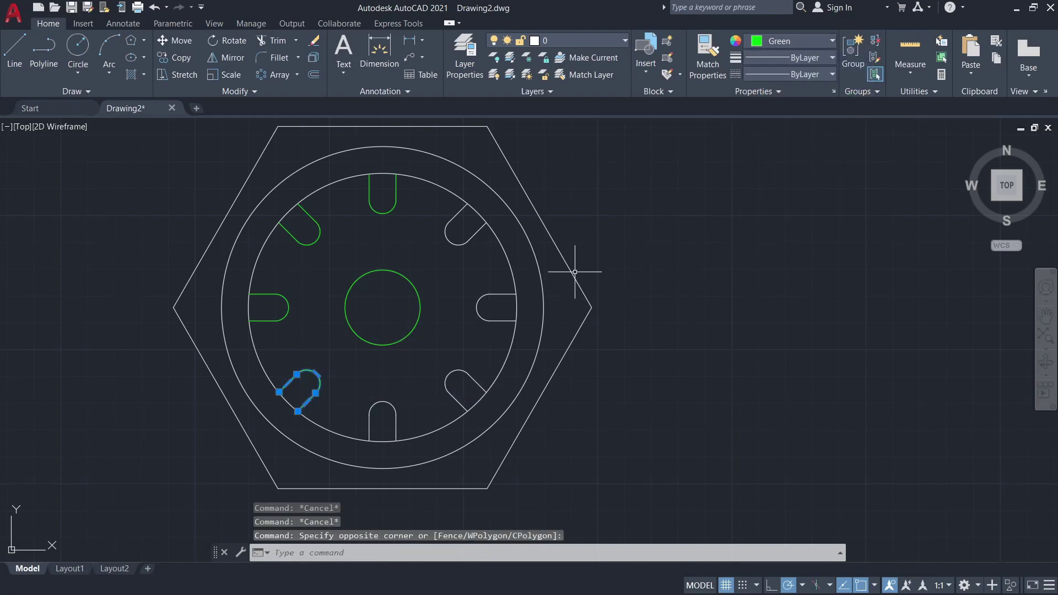
pyautogui.press('Escape')
# - Turn the bottom and lower-right U-slots Green
pyautogui.click(414, 375)
pyautogui.click(344, 443)
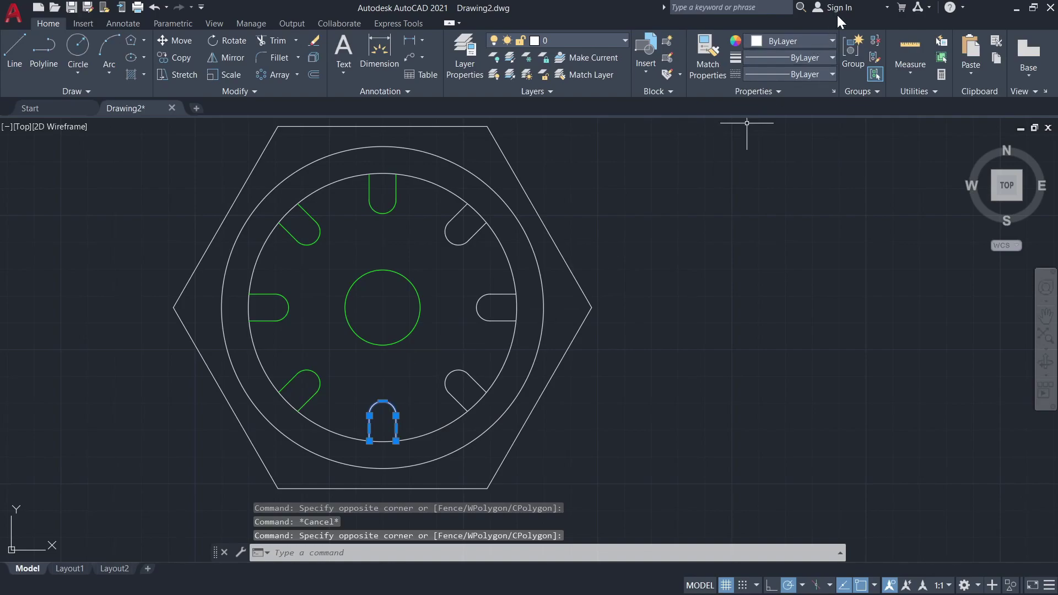
pyautogui.click(812, 42)
pyautogui.click(779, 184)
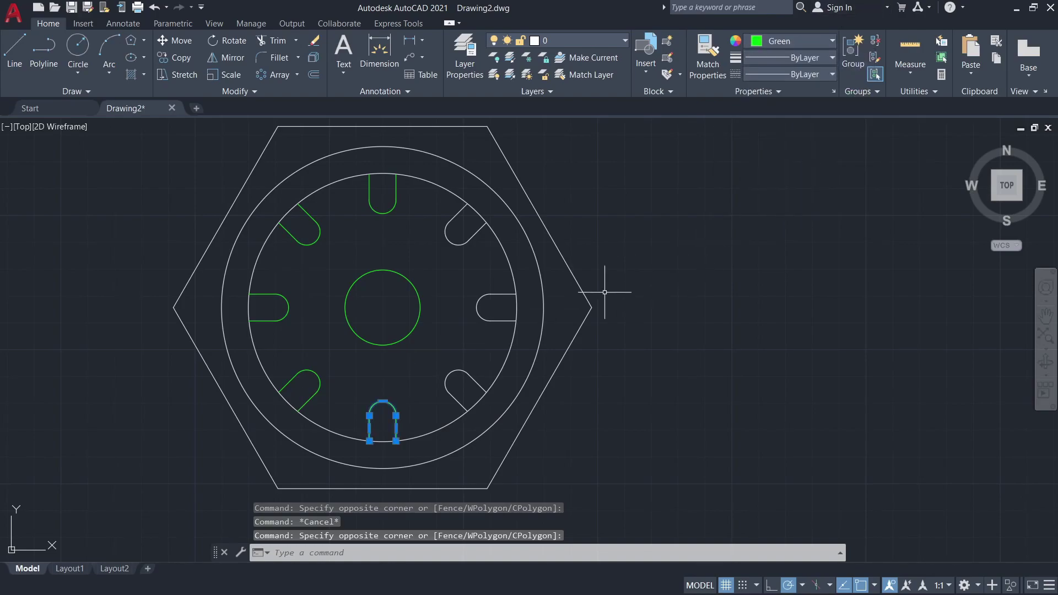
pyautogui.press('Escape')
pyautogui.click(474, 365)
pyautogui.click(448, 386)
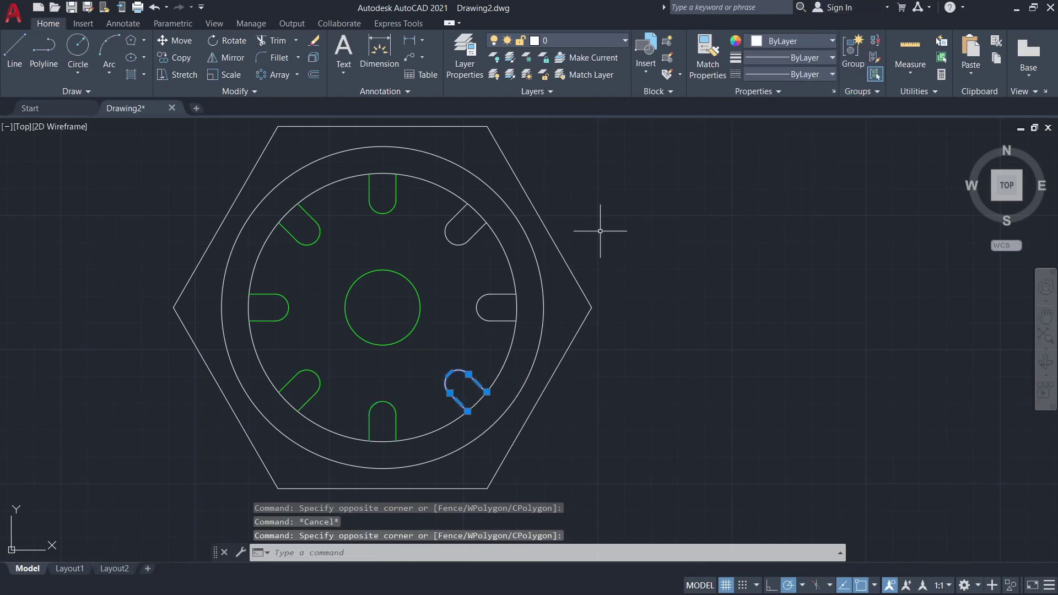
pyautogui.click(778, 39)
pyautogui.click(770, 184)
pyautogui.press('Escape')
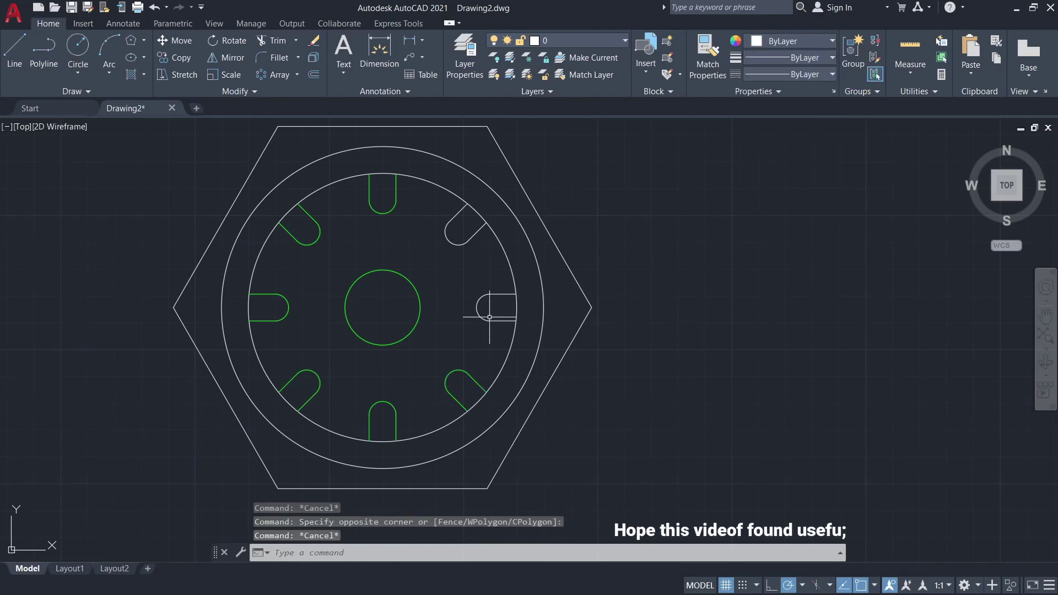
# - Make the right-hand slot Green, then select the upper-right slot and view its colour choices
pyautogui.click(489, 317)
pyautogui.click(474, 281)
pyautogui.click(773, 43)
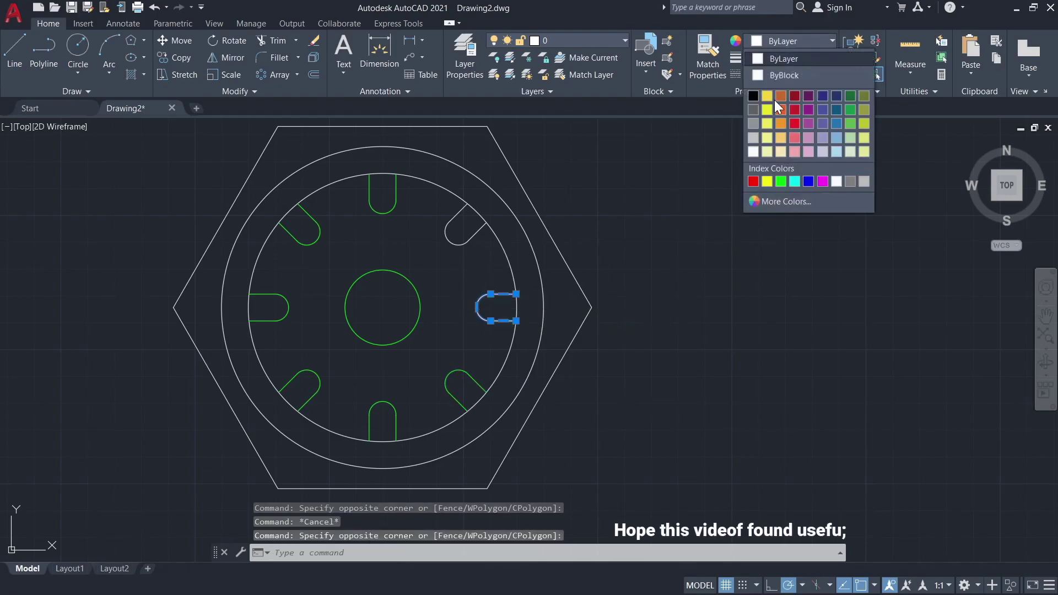
pyautogui.click(779, 182)
pyautogui.press('Escape')
pyautogui.click(455, 235)
pyautogui.click(484, 248)
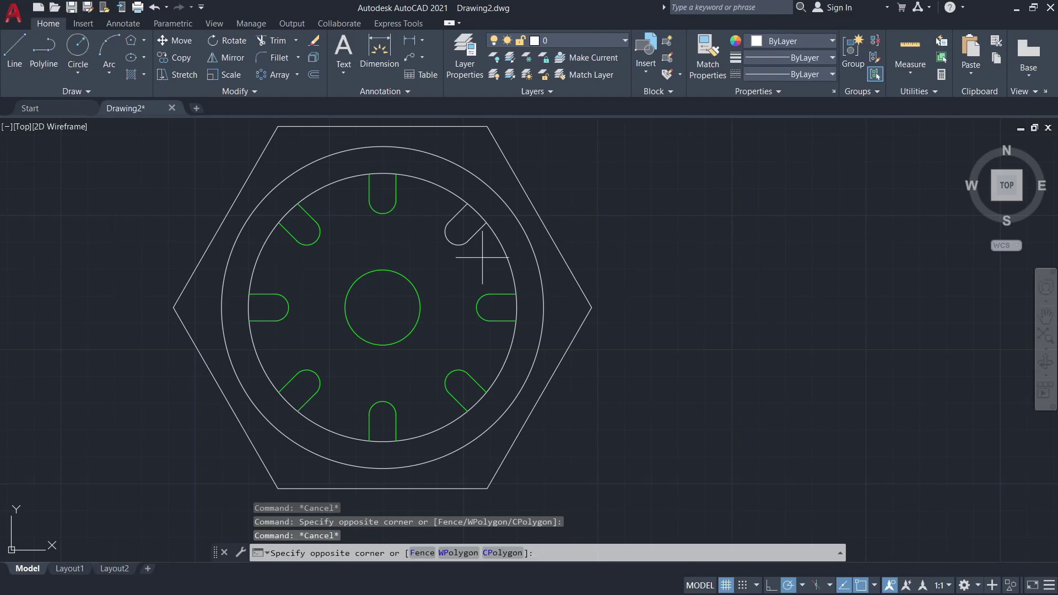
pyautogui.click(461, 231)
pyautogui.click(818, 43)
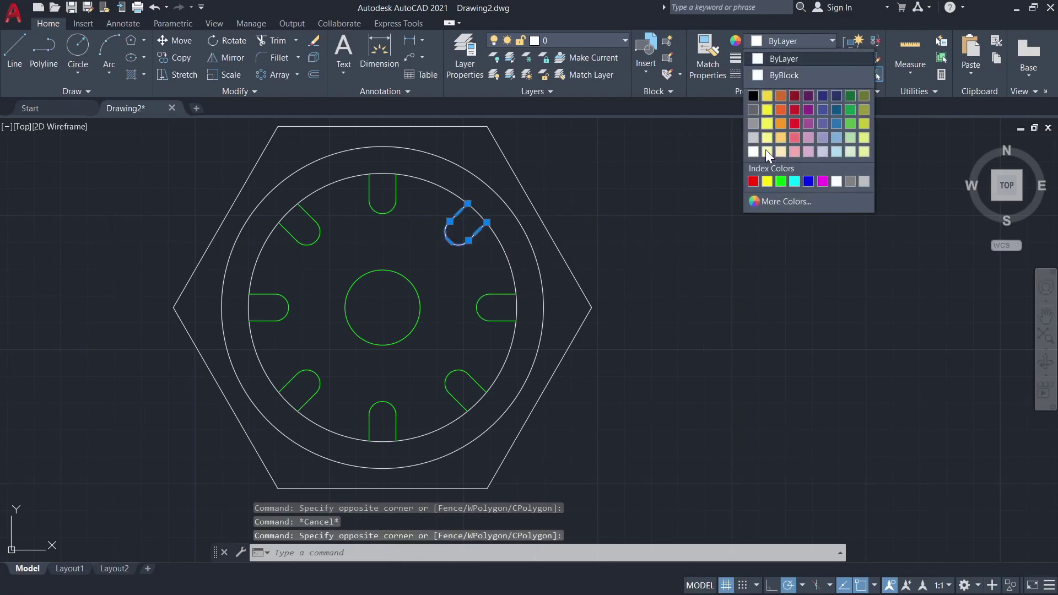
pyautogui.press('Escape')
pyautogui.click(579, 205)
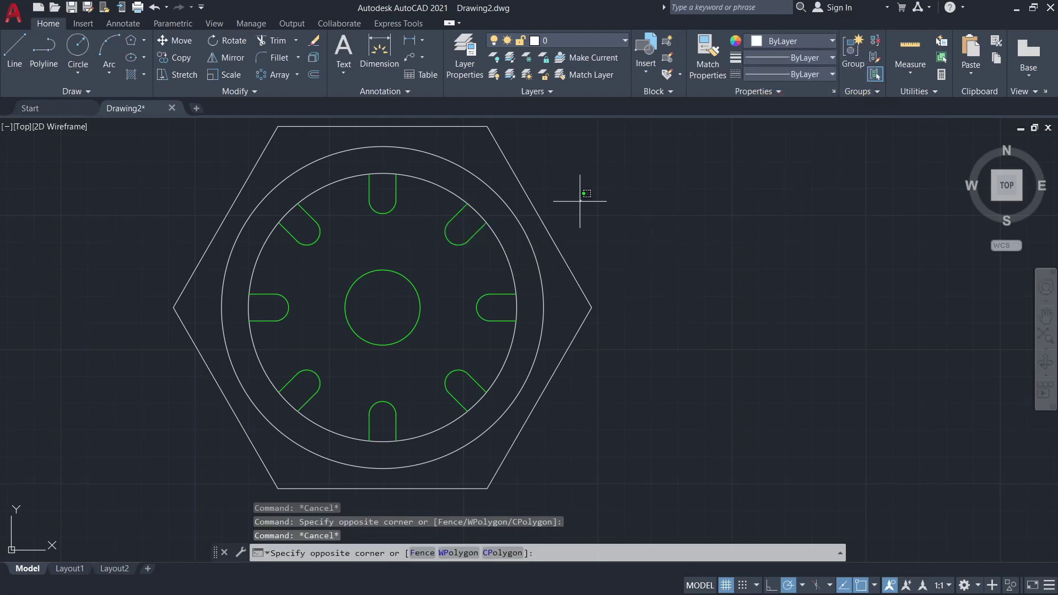
# - Recolour the hexagon outline Magenta
pyautogui.click(516, 190)
pyautogui.click(816, 42)
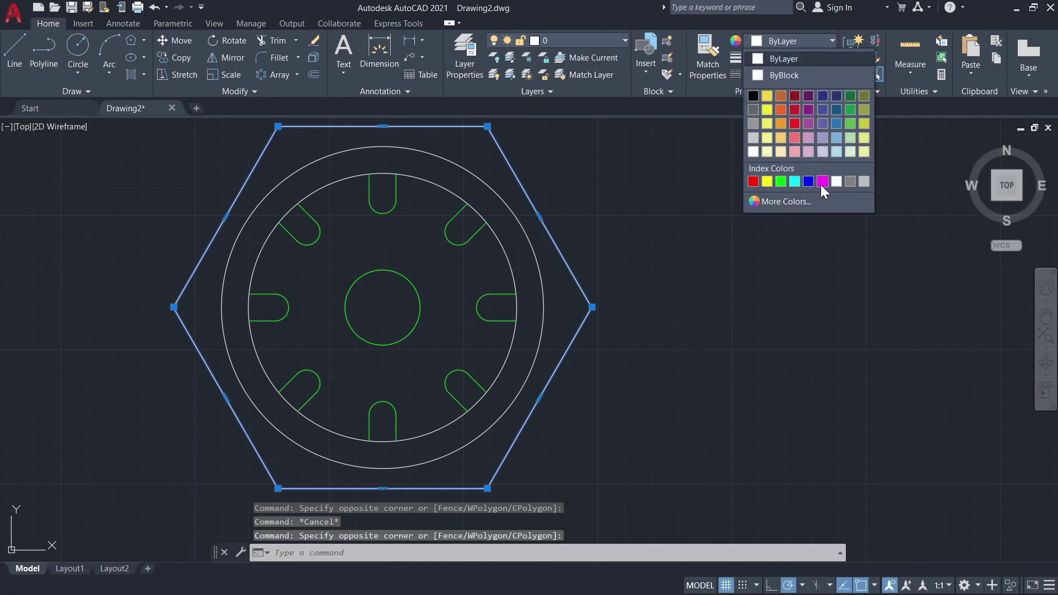
pyautogui.click(821, 182)
pyautogui.press('Escape')
# - Reselect the hexagon outline and set its colour back to white
pyautogui.click(585, 237)
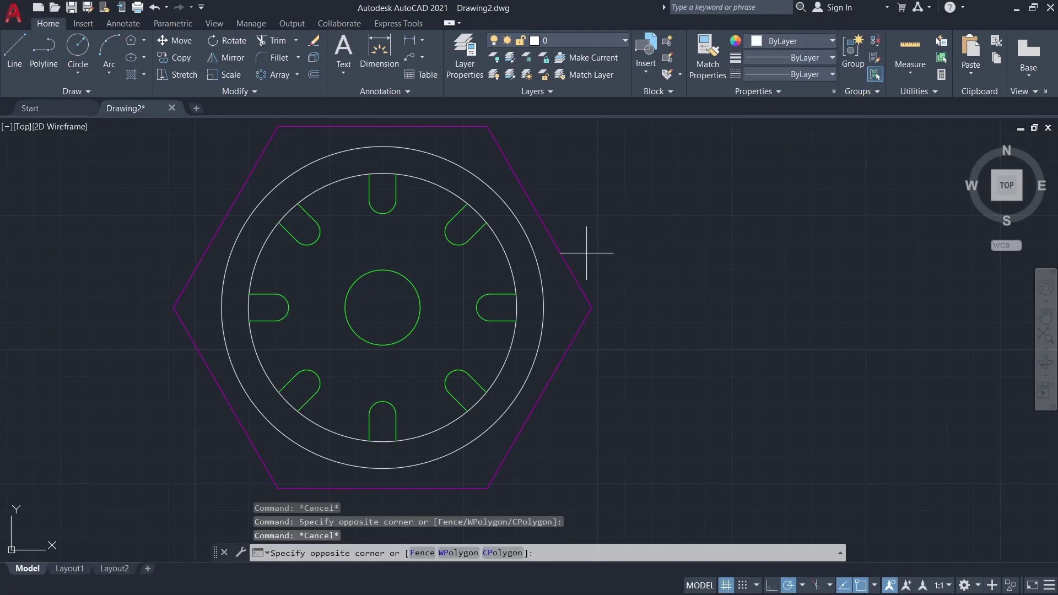
pyautogui.click(551, 248)
pyautogui.click(797, 41)
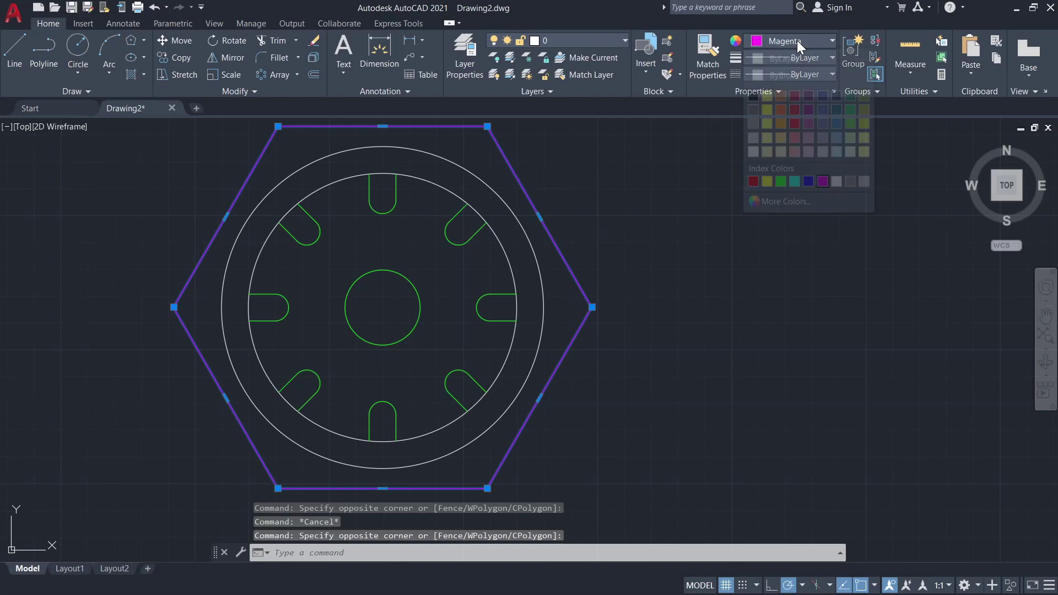
pyautogui.click(835, 181)
pyautogui.press('Escape')
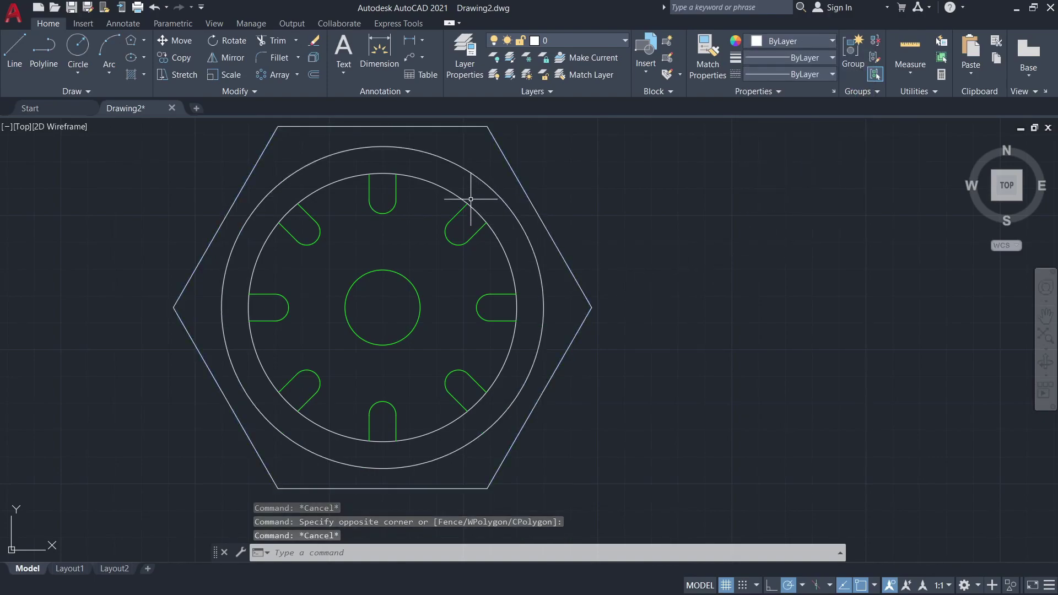
# - Recolour the inner 100-diameter ring circle Magenta, then zoom out and pan the nut left
pyautogui.click(449, 198)
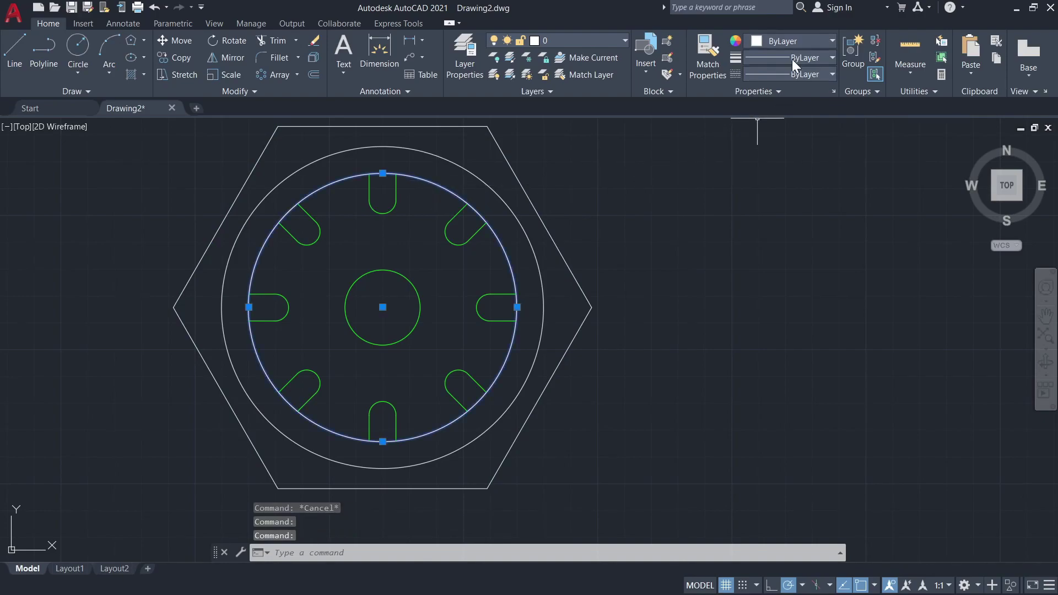
pyautogui.click(791, 43)
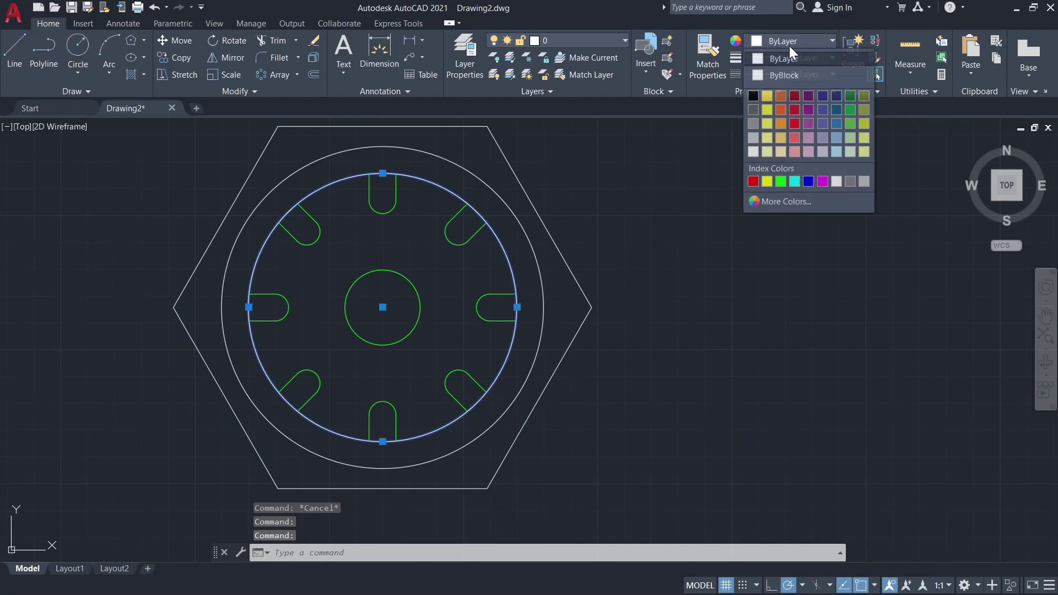
pyautogui.click(821, 178)
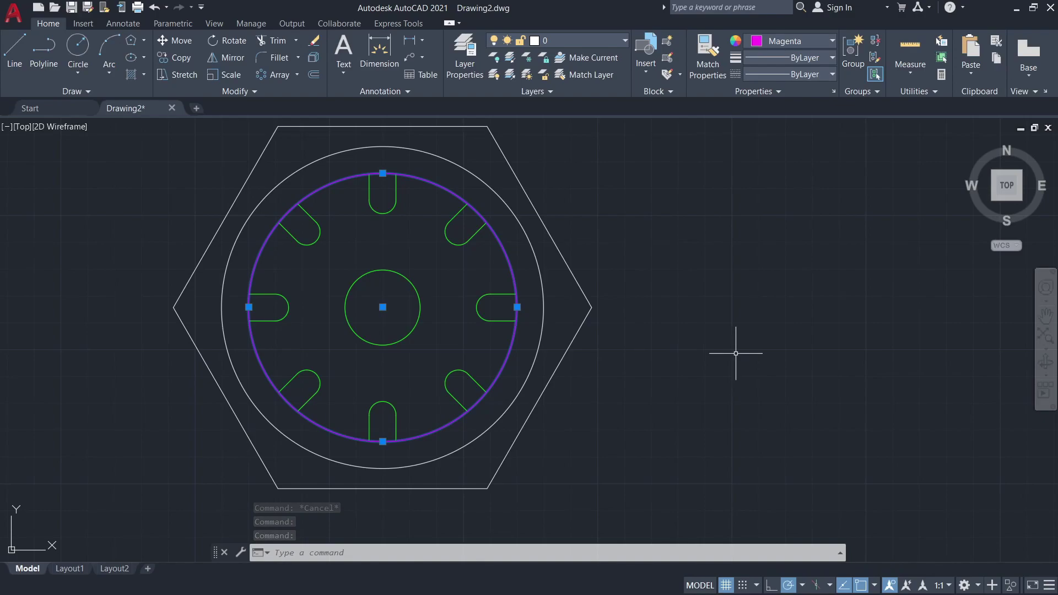
pyautogui.press('Escape')
pyautogui.scroll(-2, 688, 368)
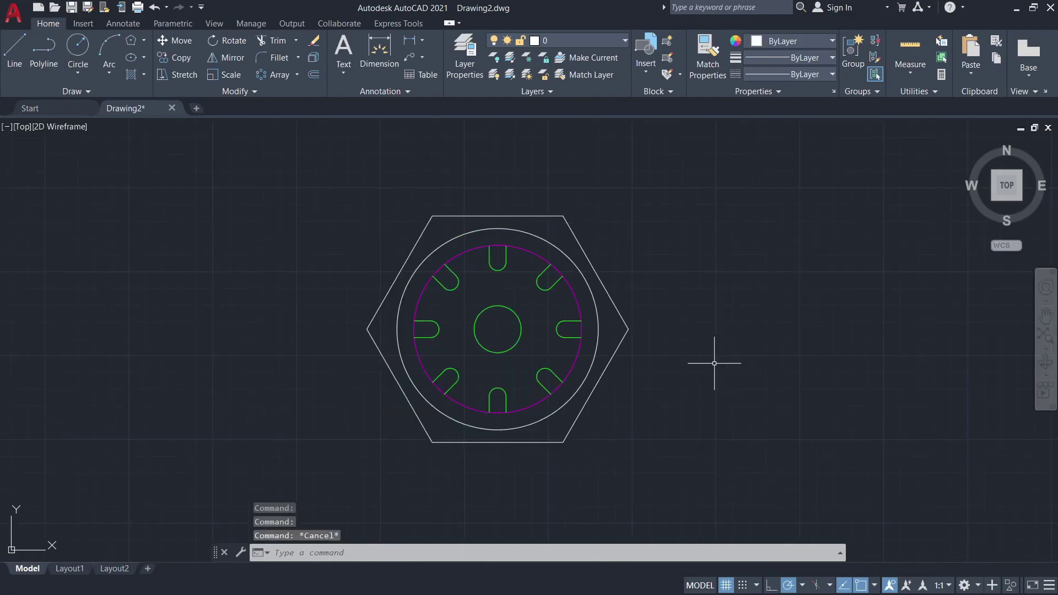
pyautogui.moveTo(714, 363)
pyautogui.mouseDown(button='middle')
pyautogui.moveTo(644, 366)
pyautogui.moveTo(529, 333)
pyautogui.mouseUp(button='middle')
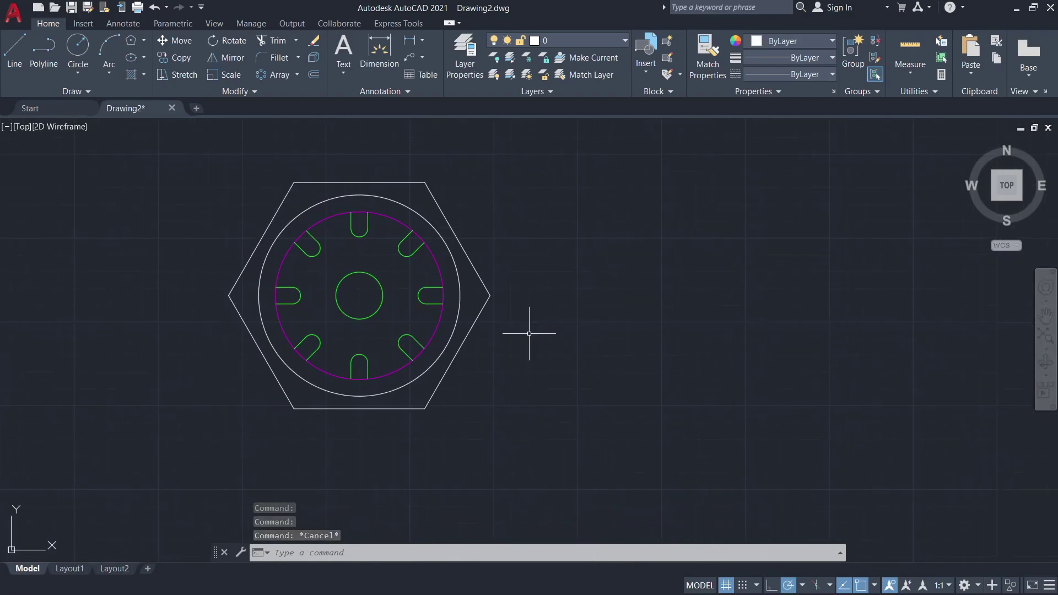